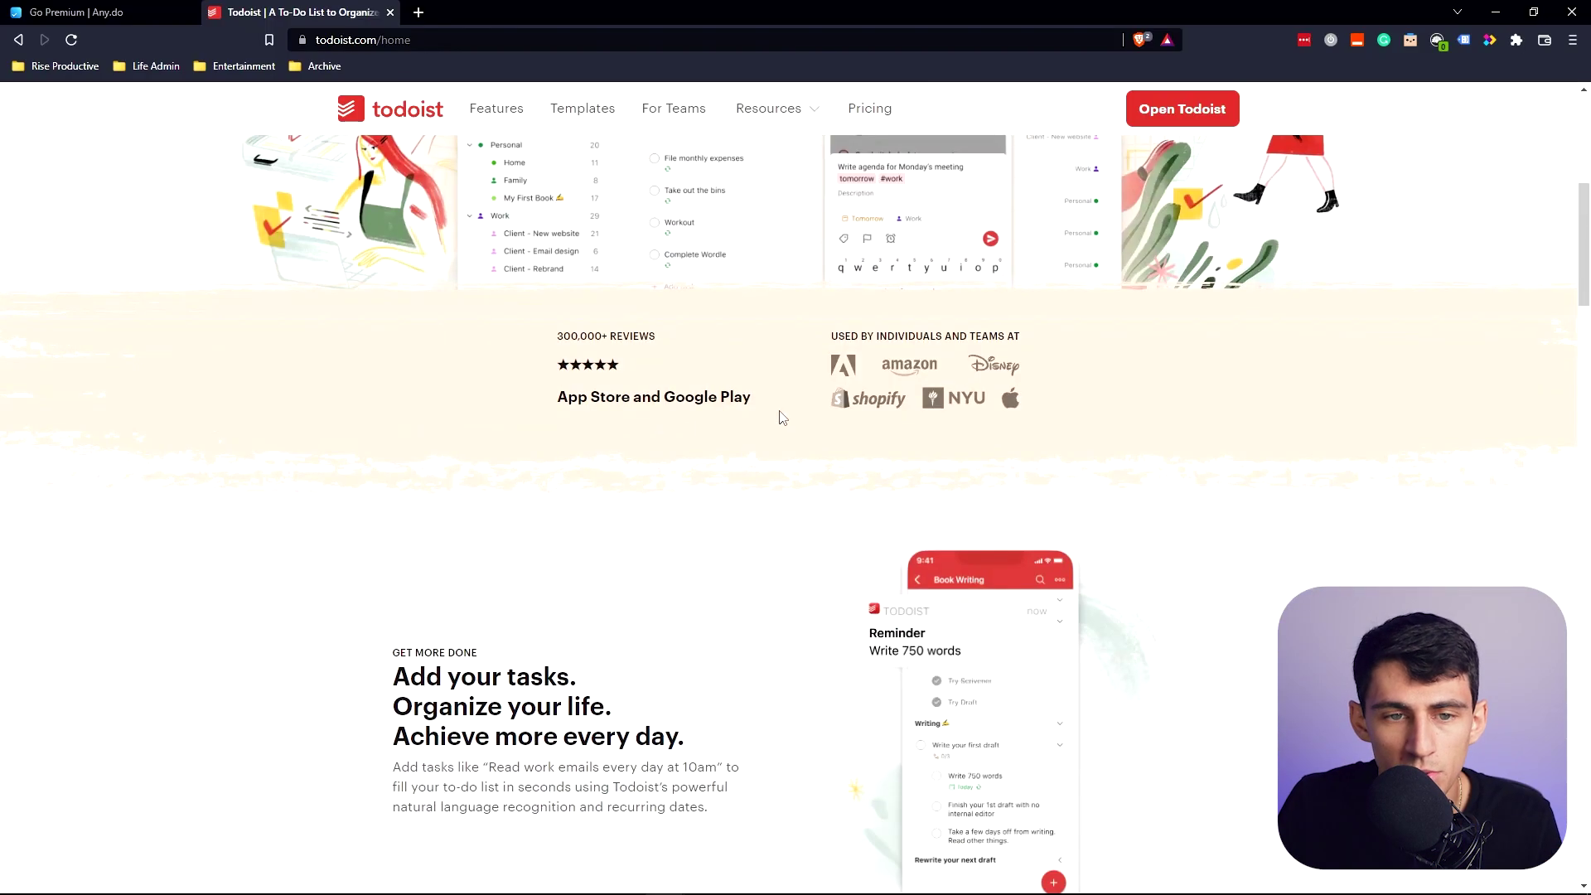
Scroll through Any.do's premium plans: $2.99/mo annual, $4.49 six-month, $5.99 monthly.
scroll(781, 415, up, 10)
Go to todoist.com's Pricing page and scroll through the Free, Pro and Business plans.
mouse_move(803, 107)
click(863, 109)
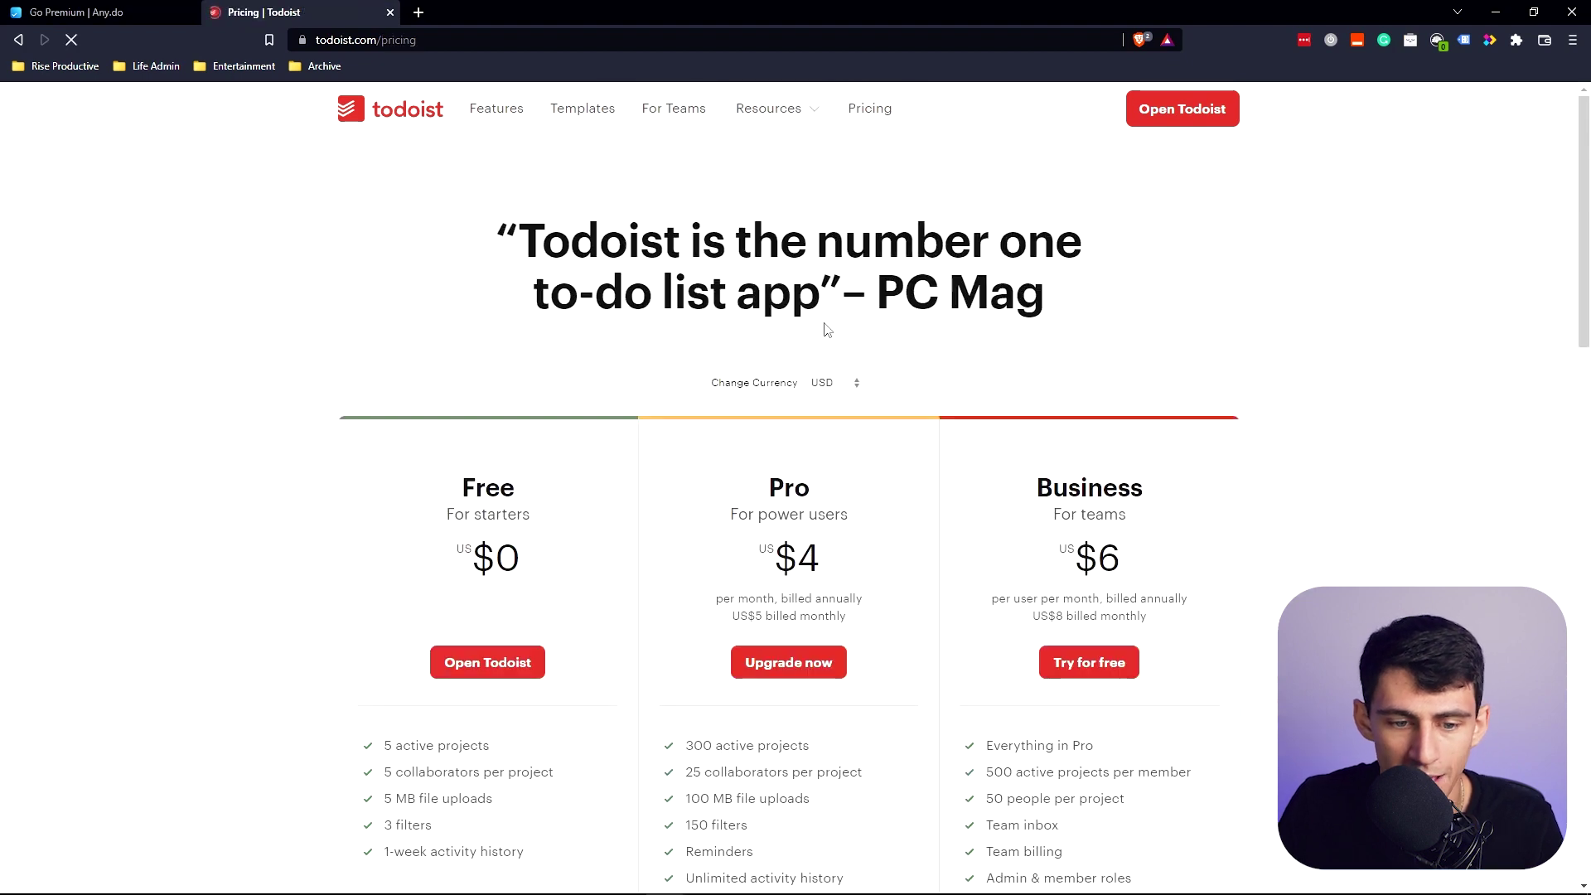
scroll(229, 256, up, 4)
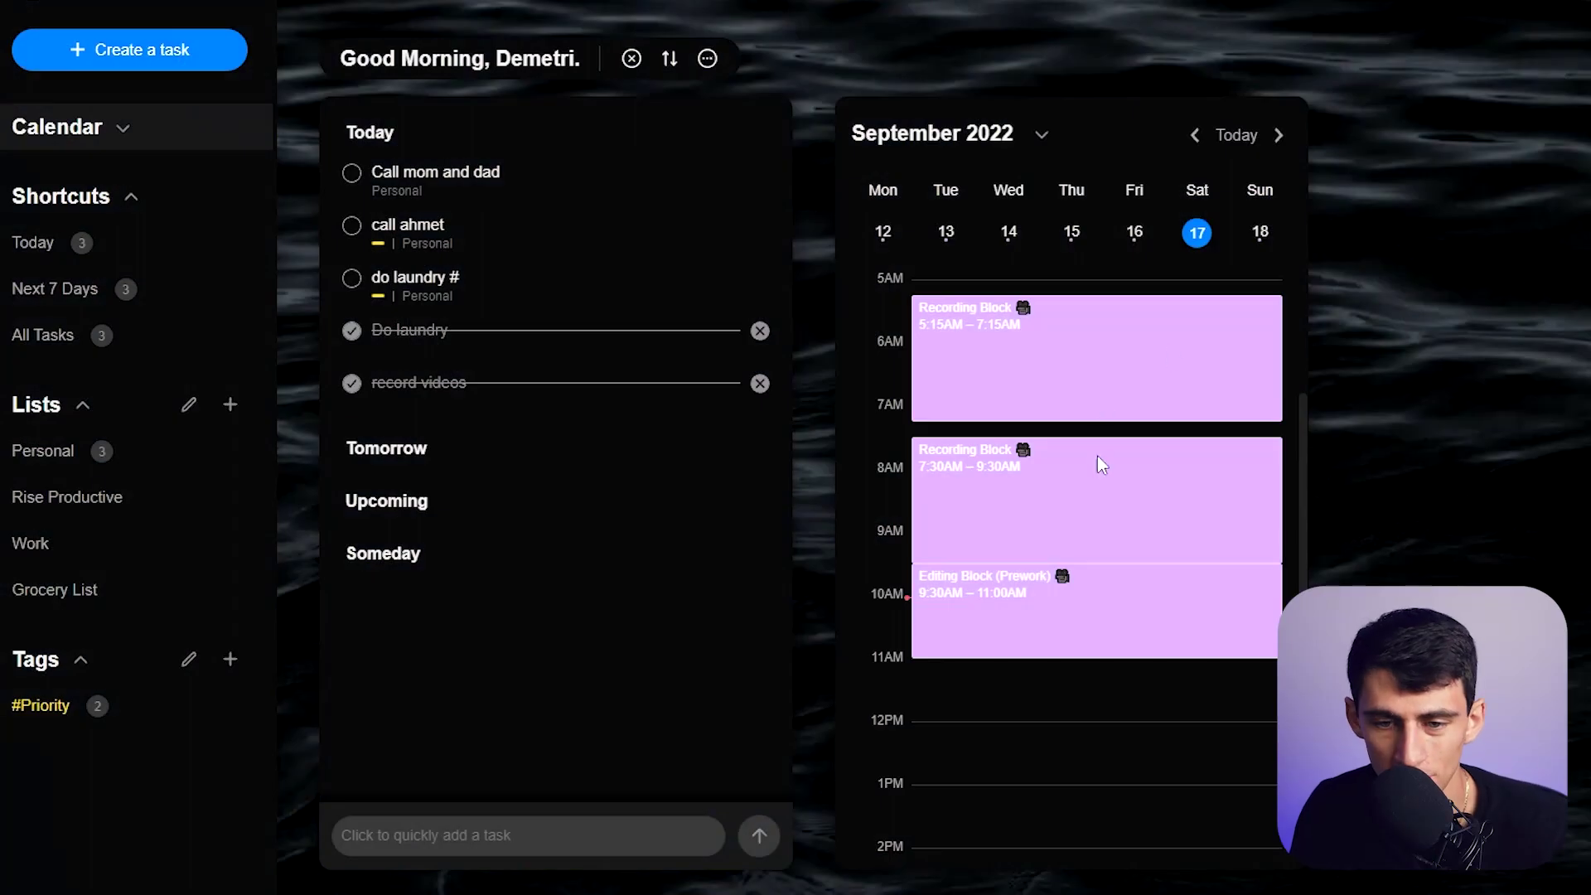
click(1133, 575)
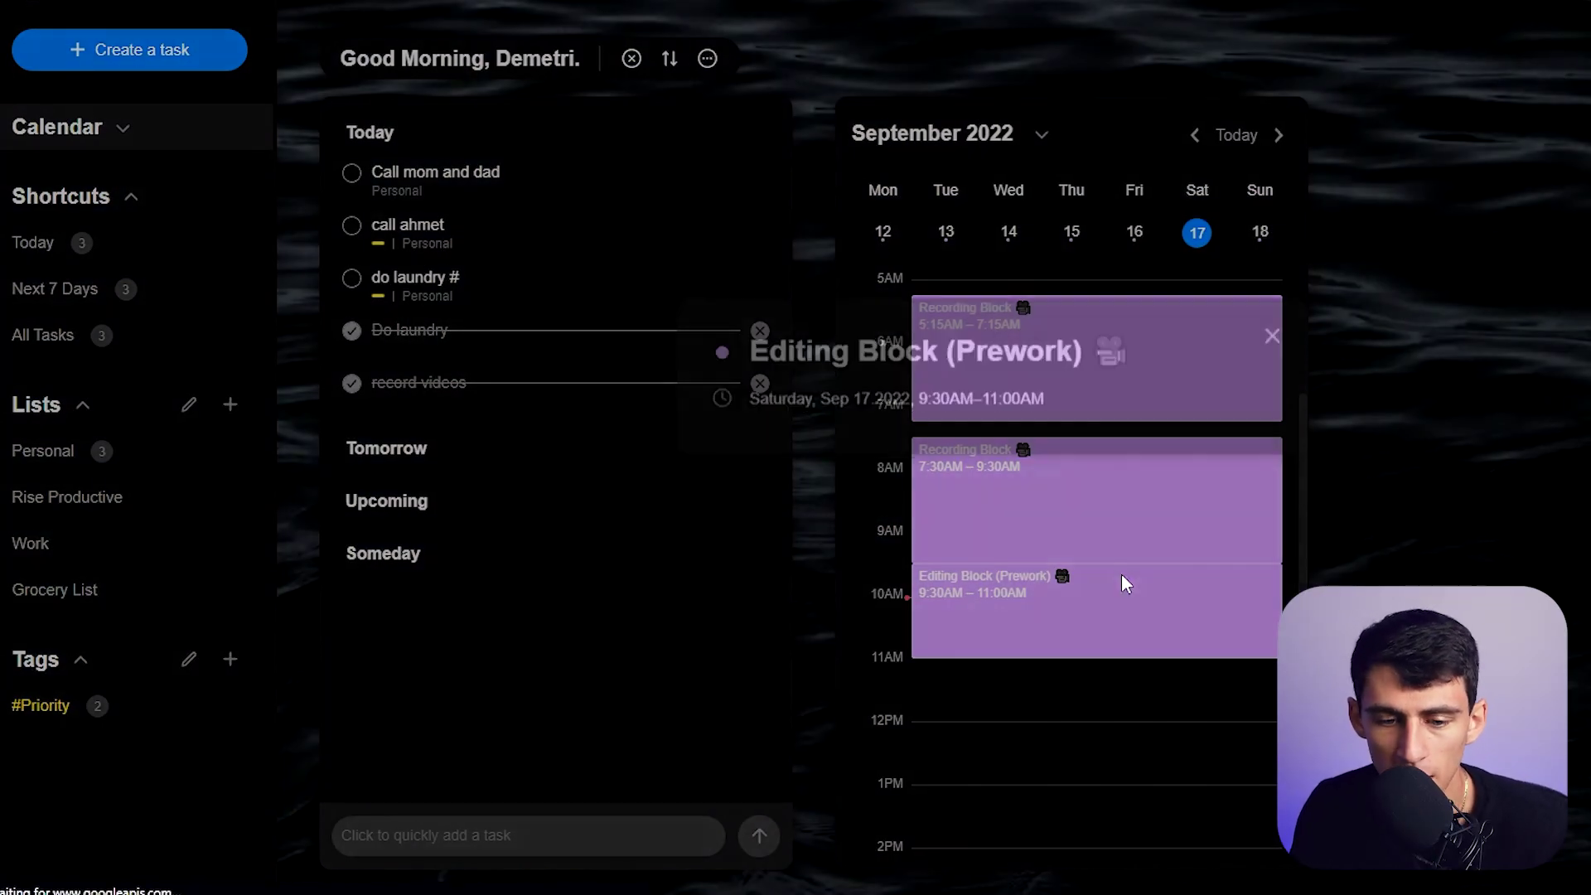
click(1269, 336)
scroll(1165, 465, down, 2)
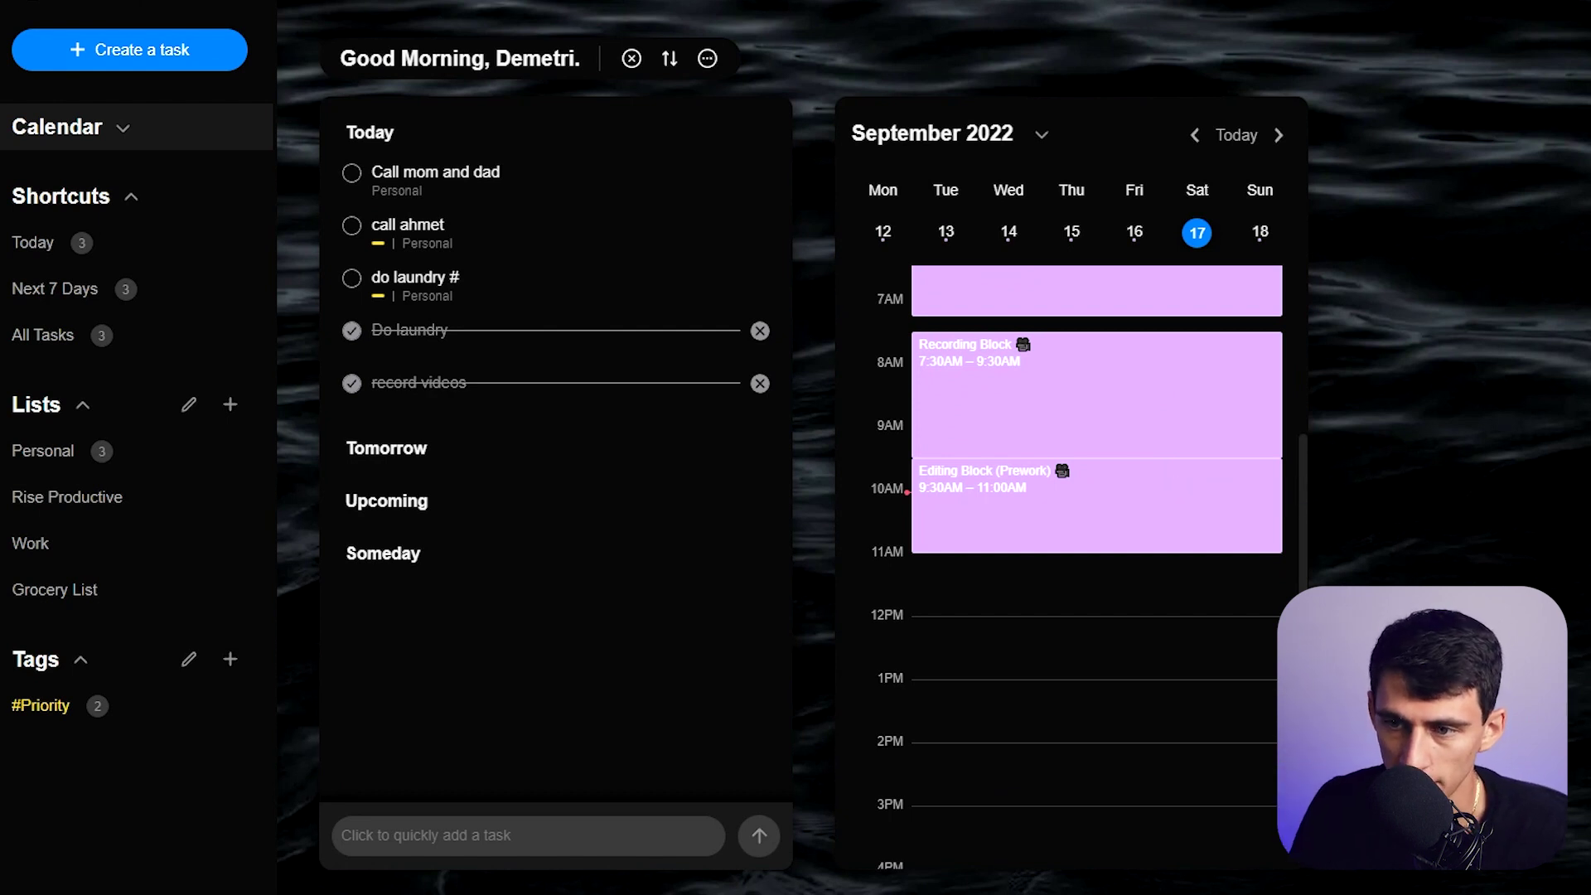
click(916, 497)
click(1041, 555)
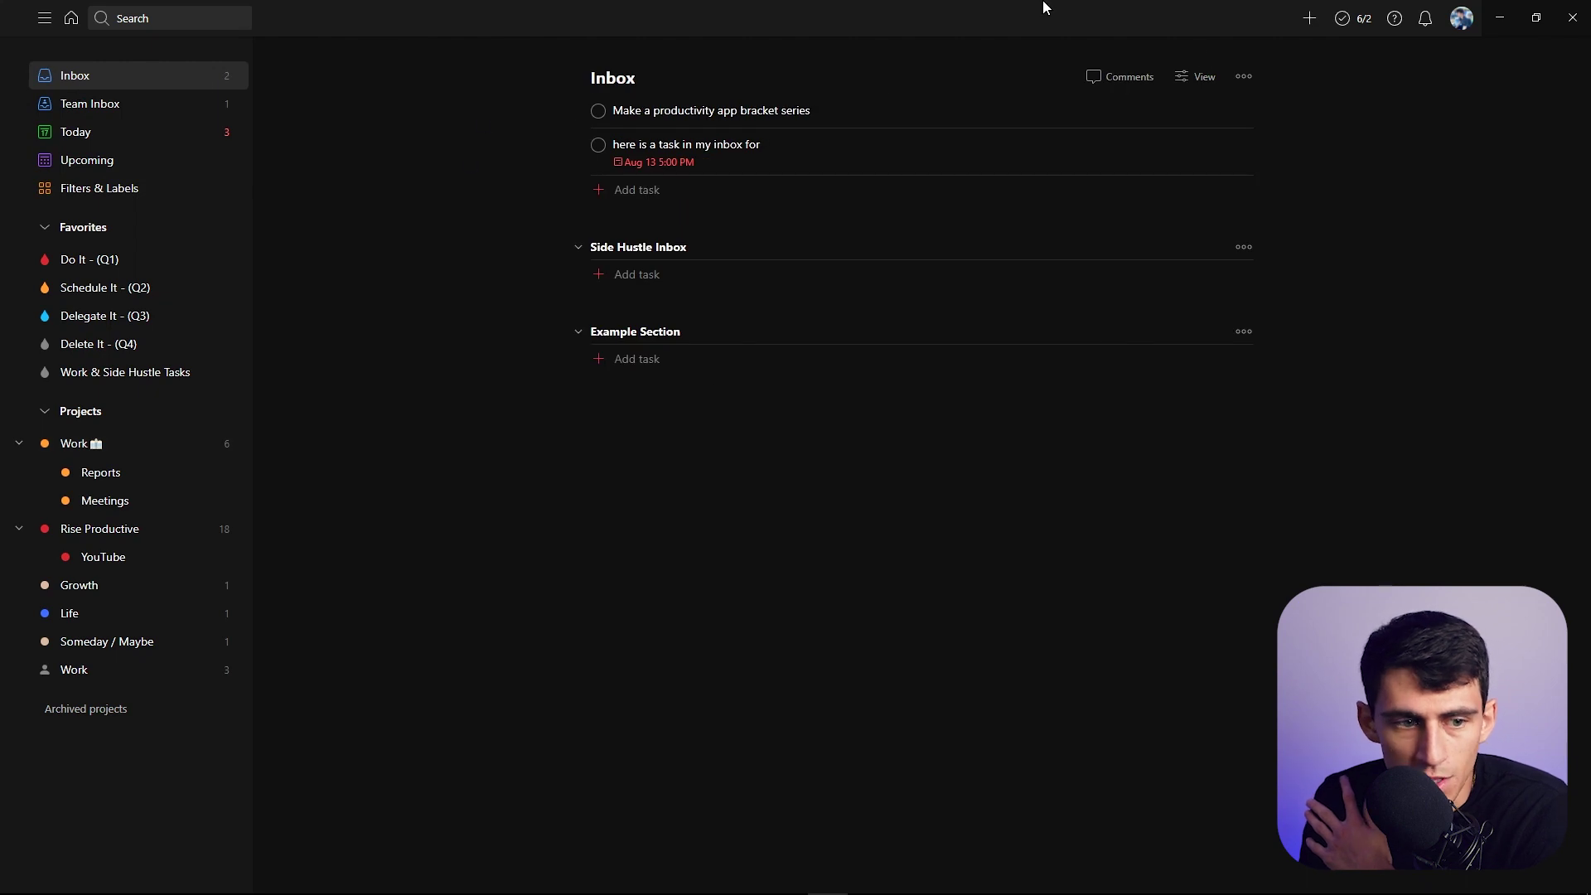
Move from Team Inbox and Inbox to the Work project's nested tasks in Todoist.
click(113, 105)
click(121, 83)
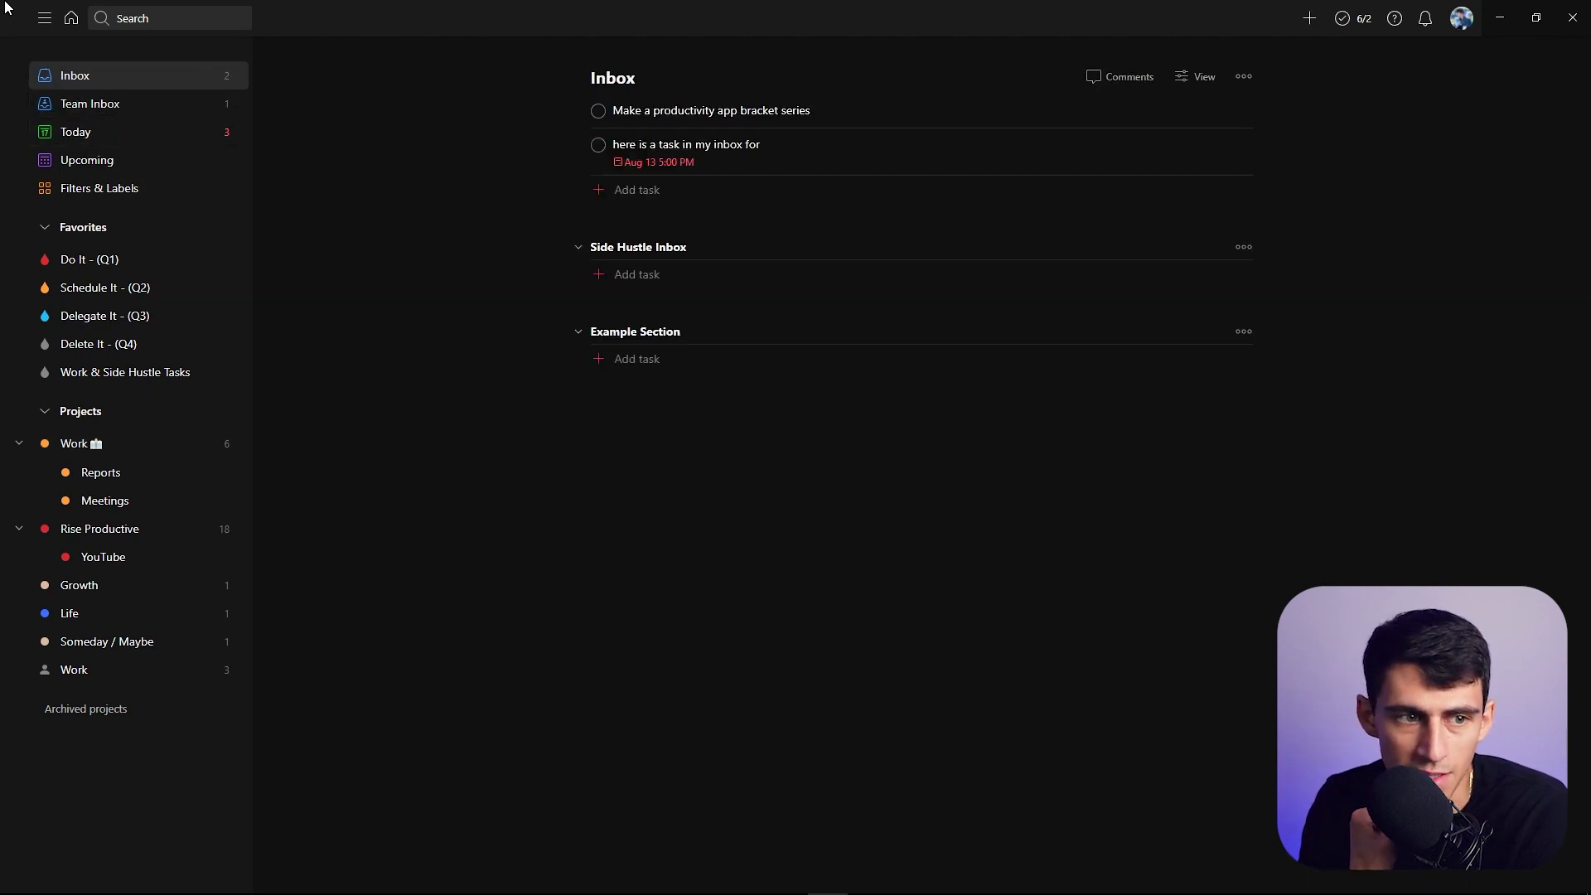
click(80, 443)
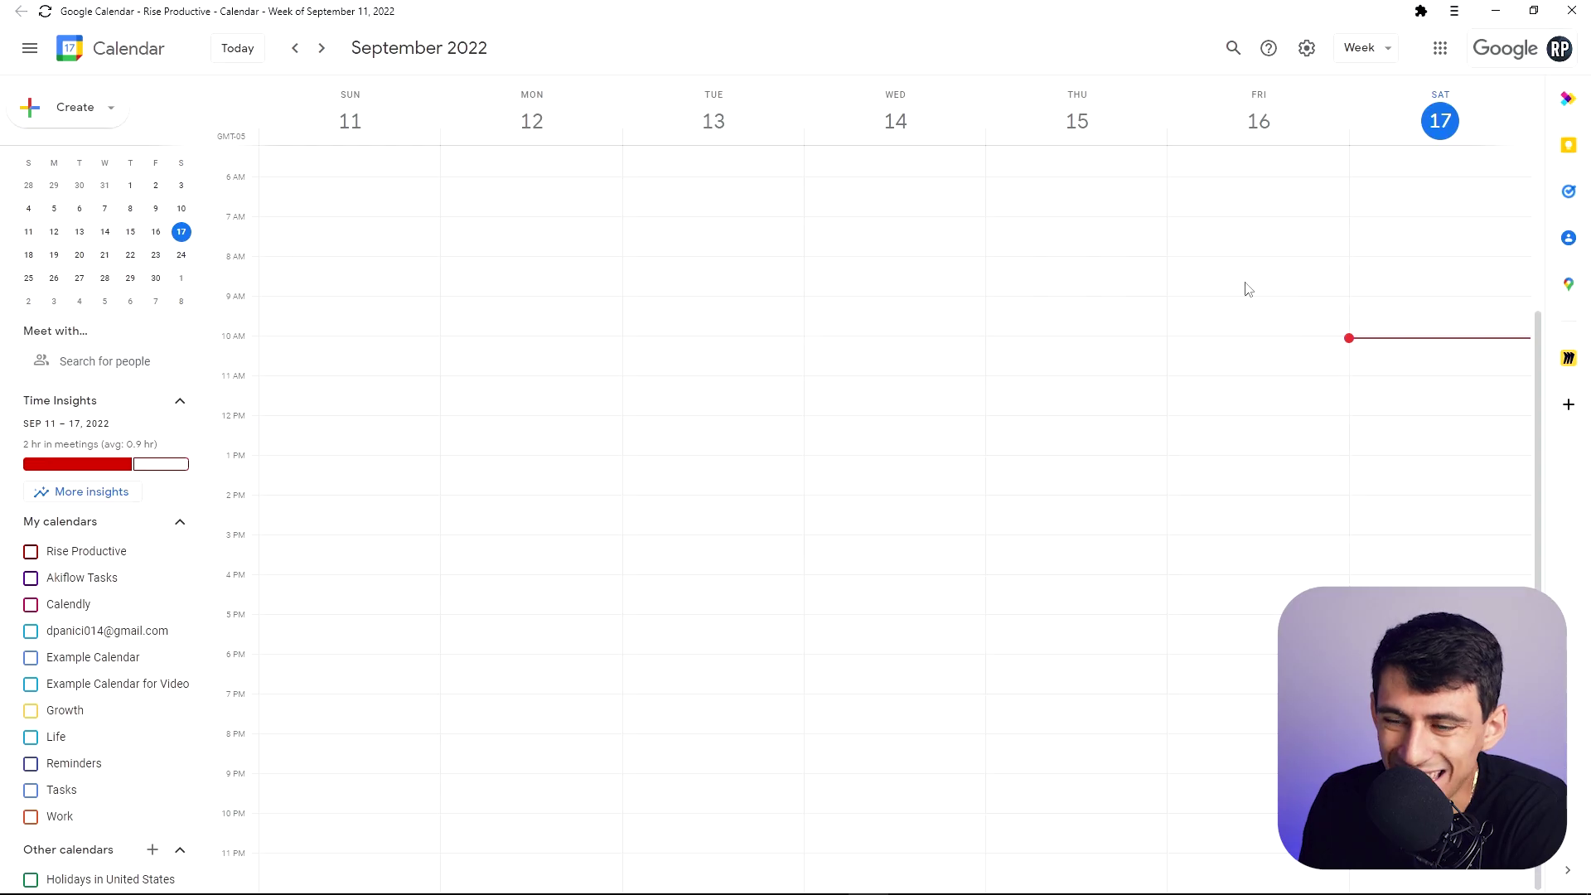
Switch Google Calendar to the other account and toggle the Rise Productive (ToDoIst) calendar.
click(1510, 51)
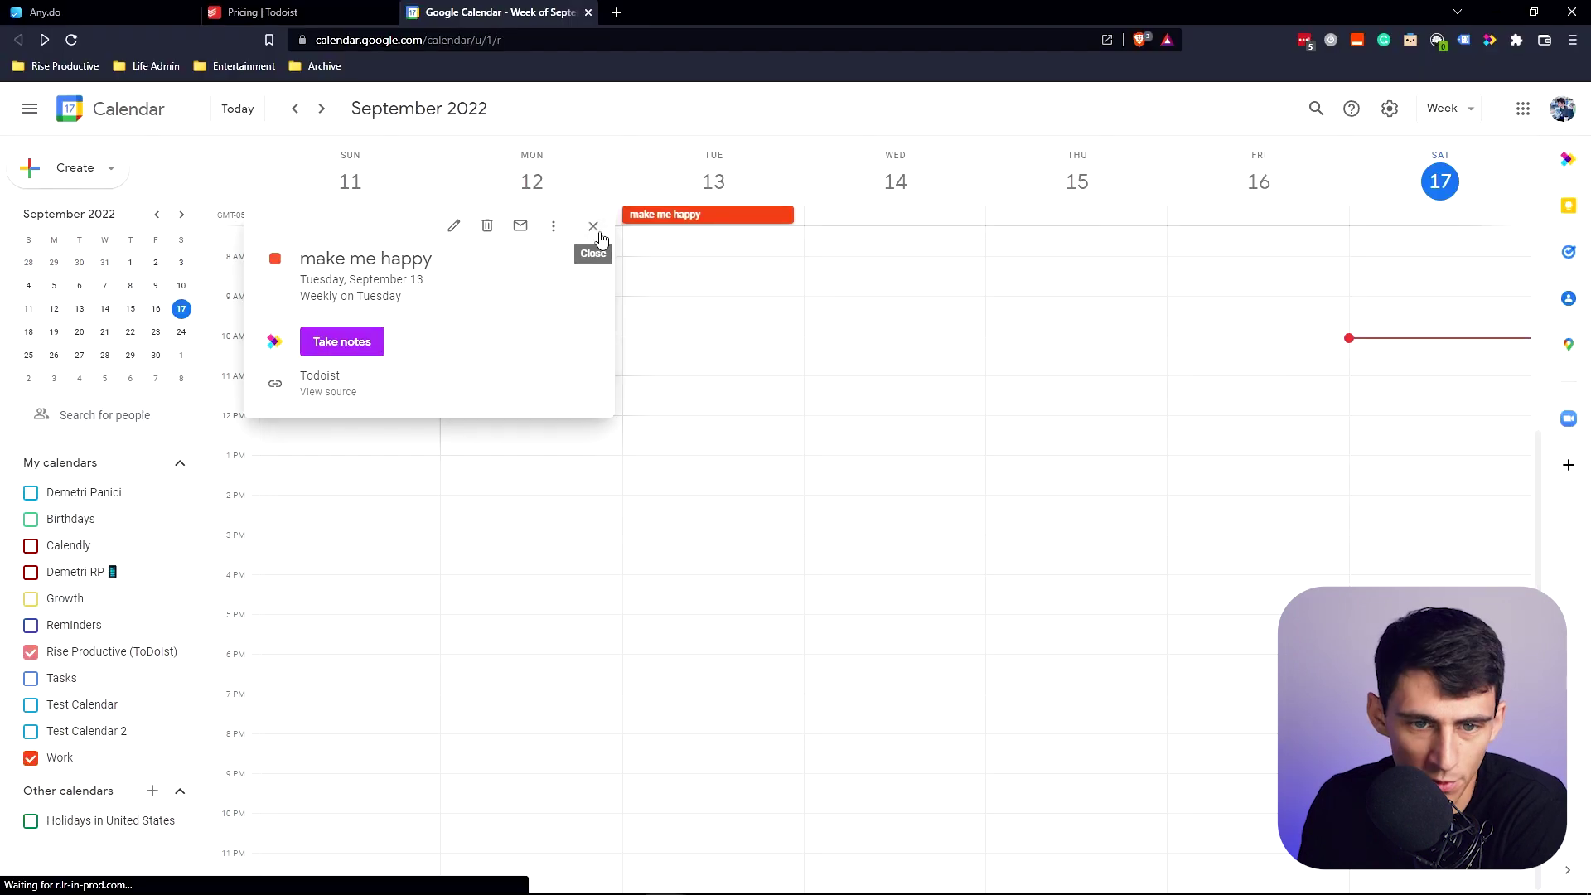
click(593, 226)
click(106, 653)
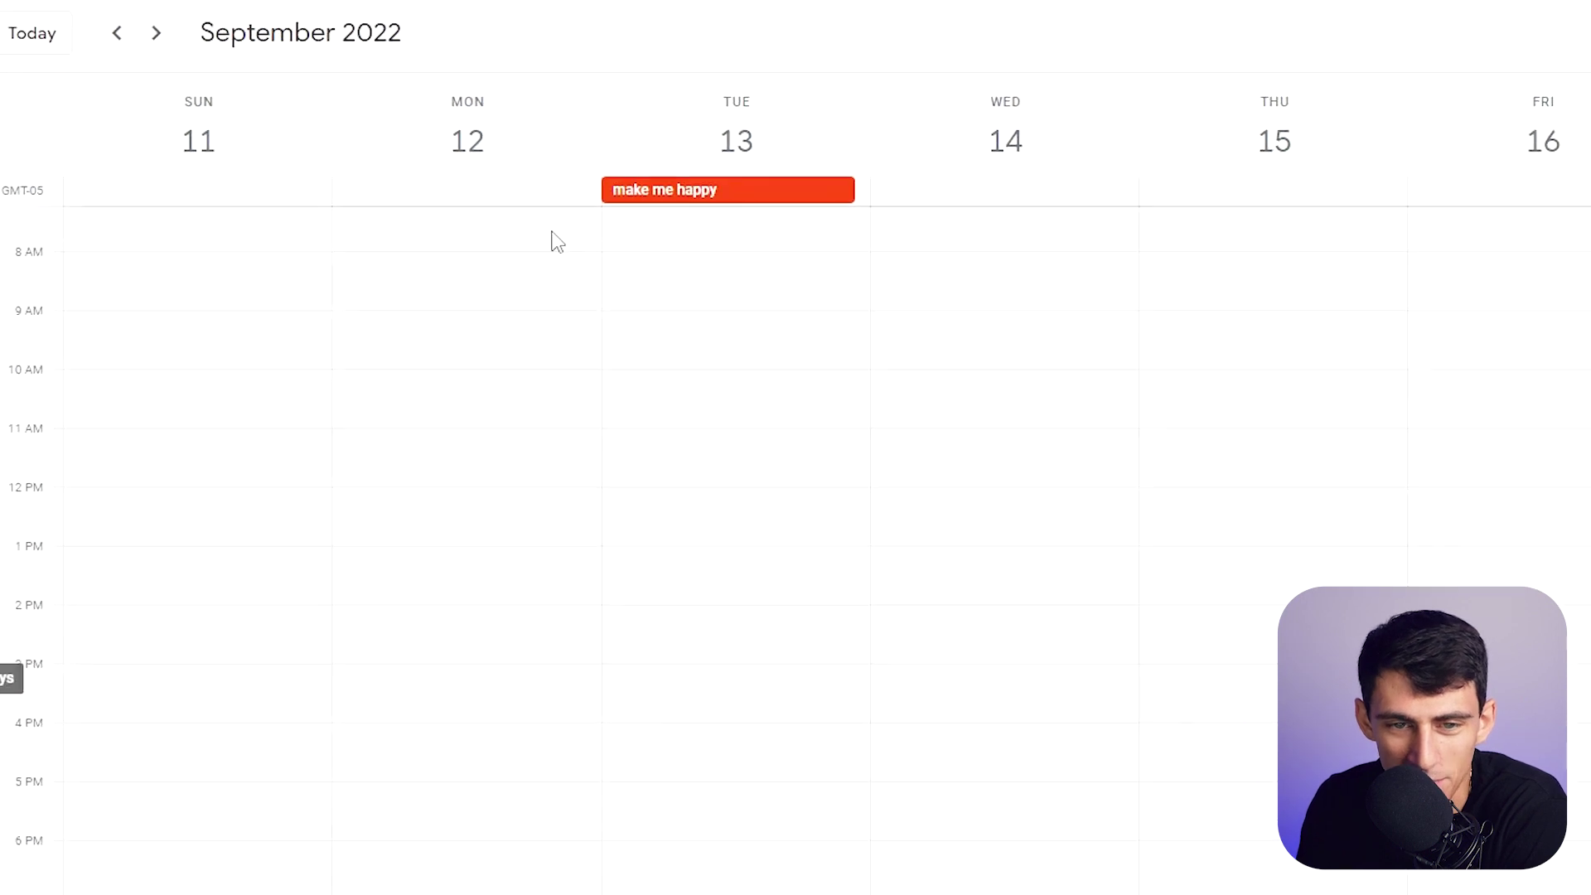
Check the synced 'make me happy' event and drag it within Tuesday the 13th.
click(705, 215)
click(723, 191)
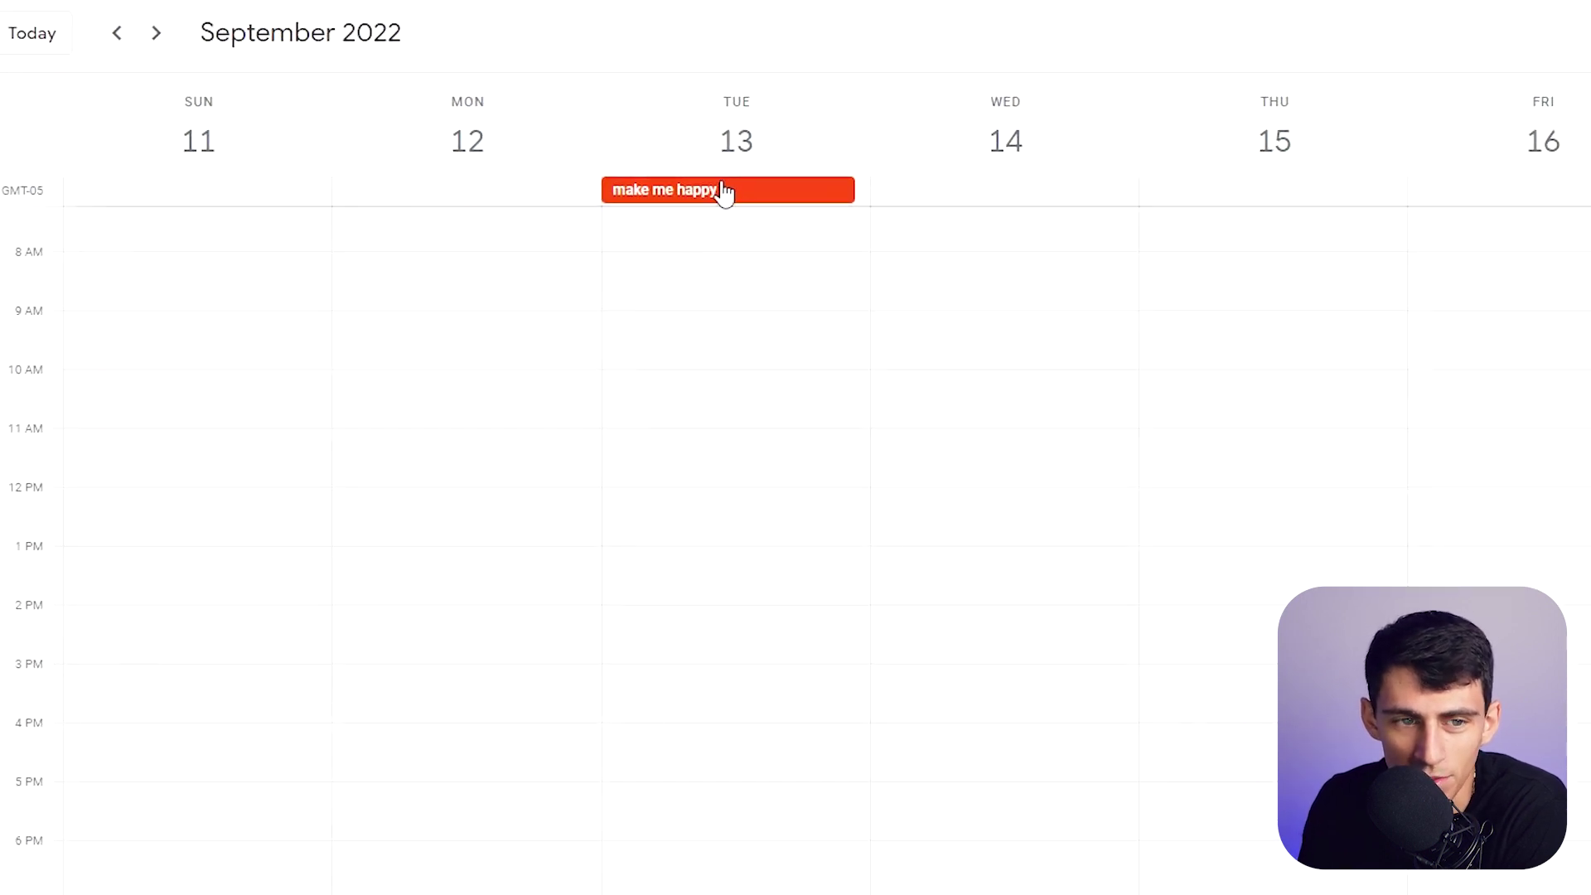
drag(723, 192, 724, 376)
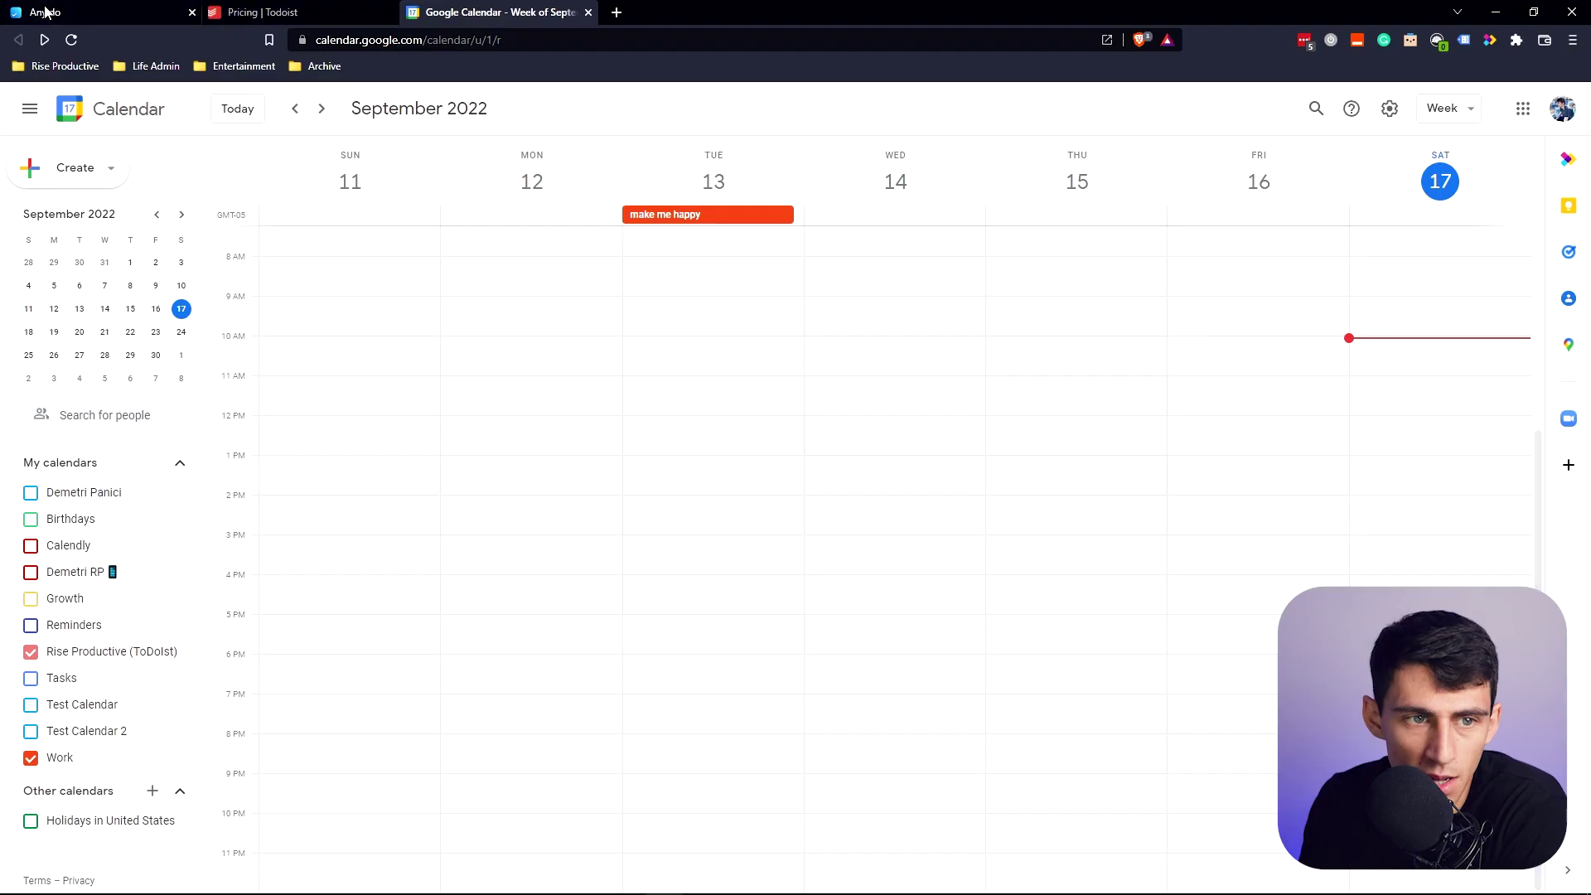
Return to Any.do's agenda with today's tasks and the September 2022 calendar.
click(100, 12)
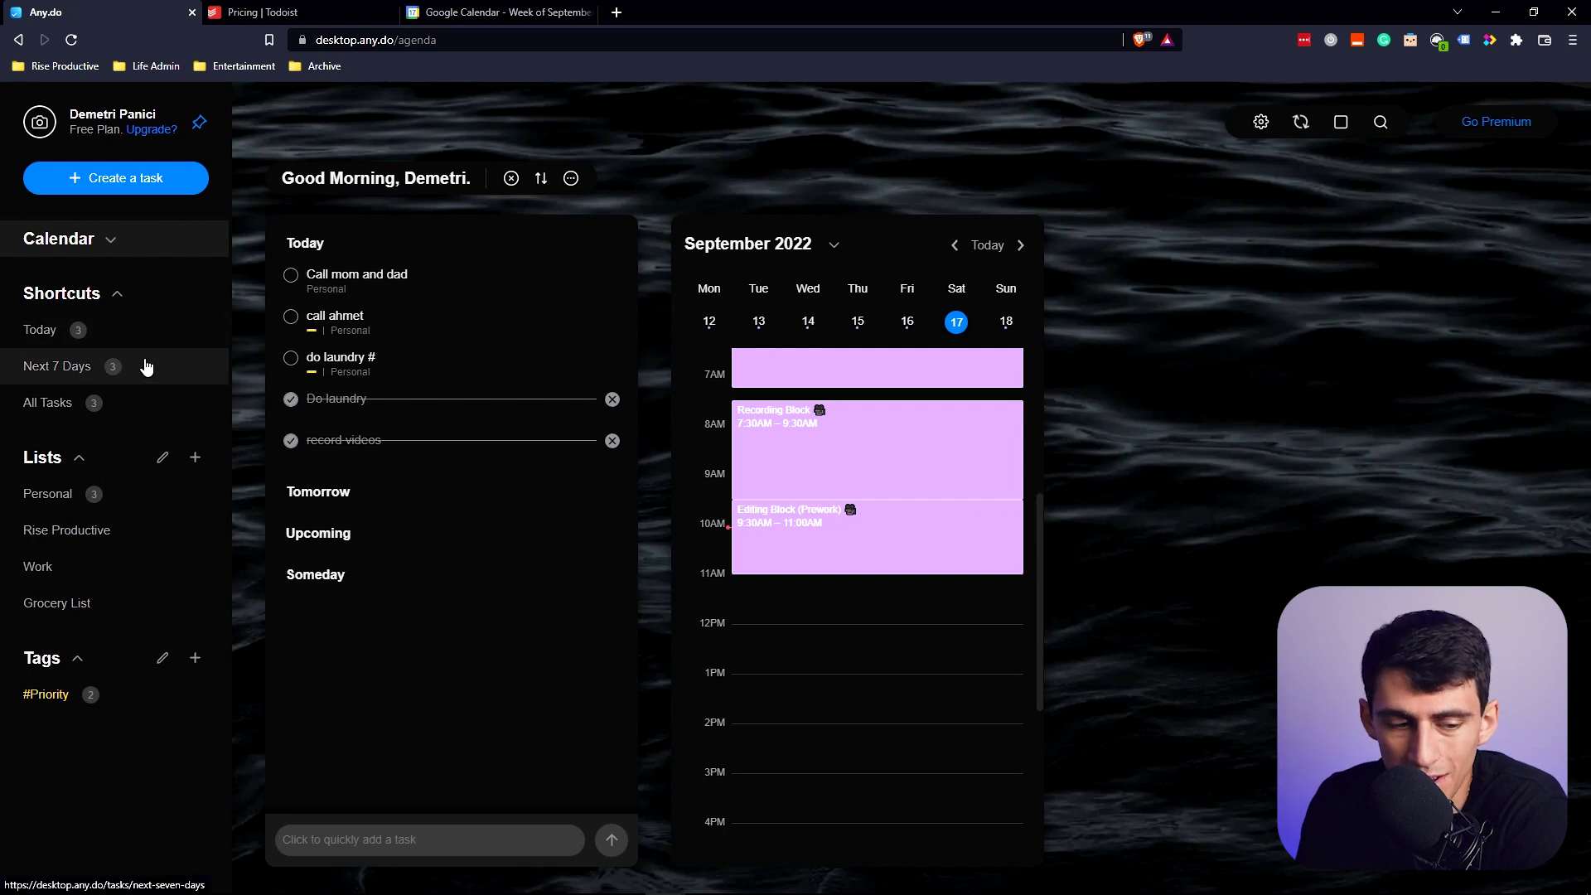
Filter tasks by the Priority tag and view call ahmet's tags without changing them.
click(77, 700)
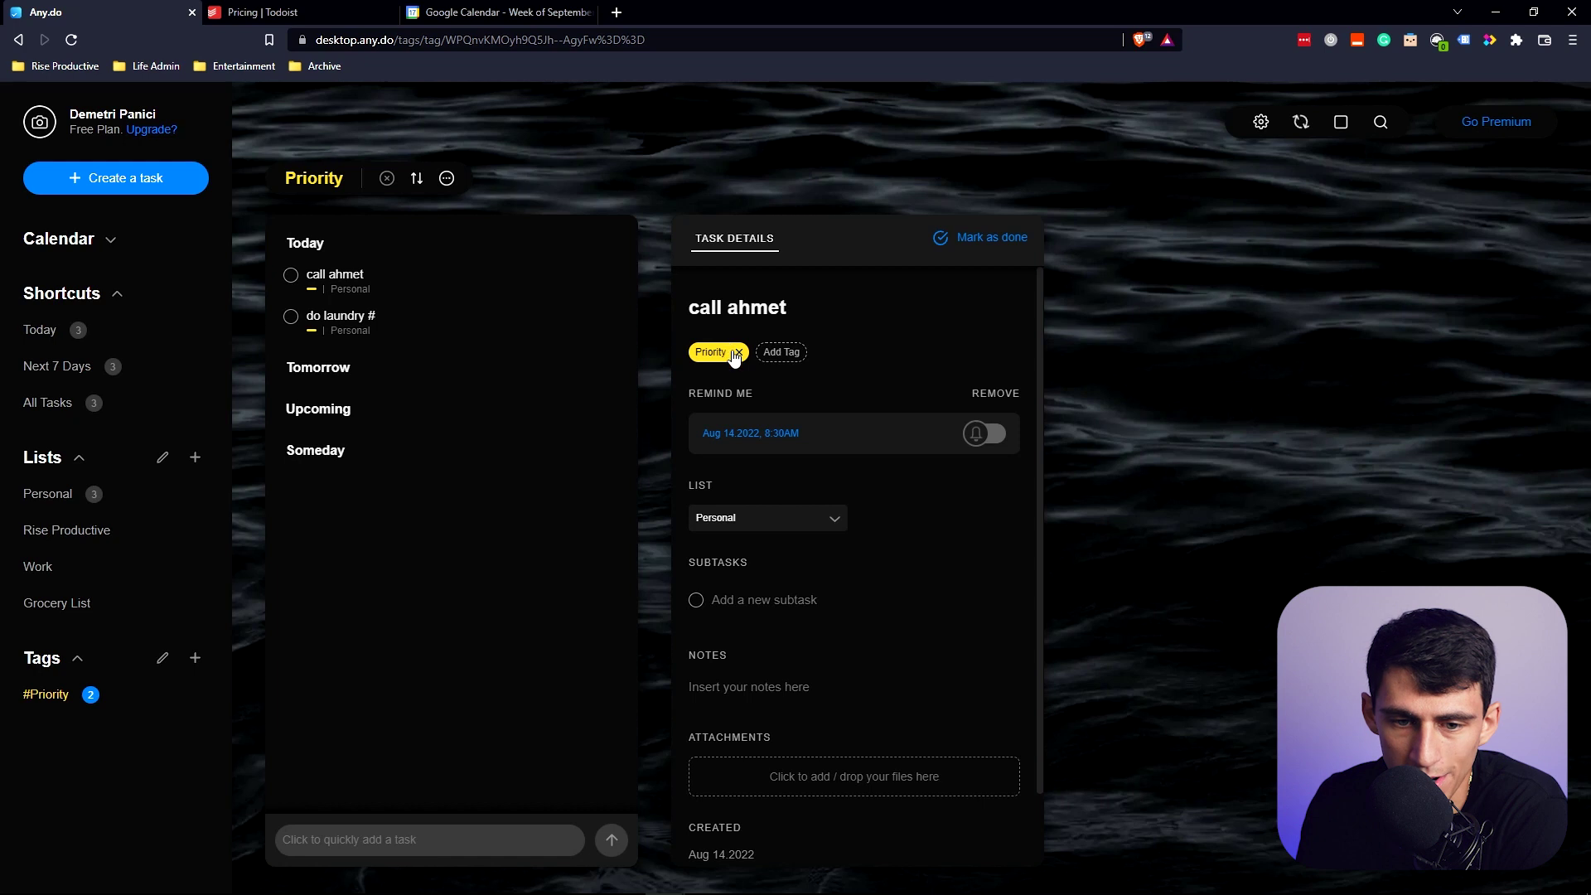
click(781, 353)
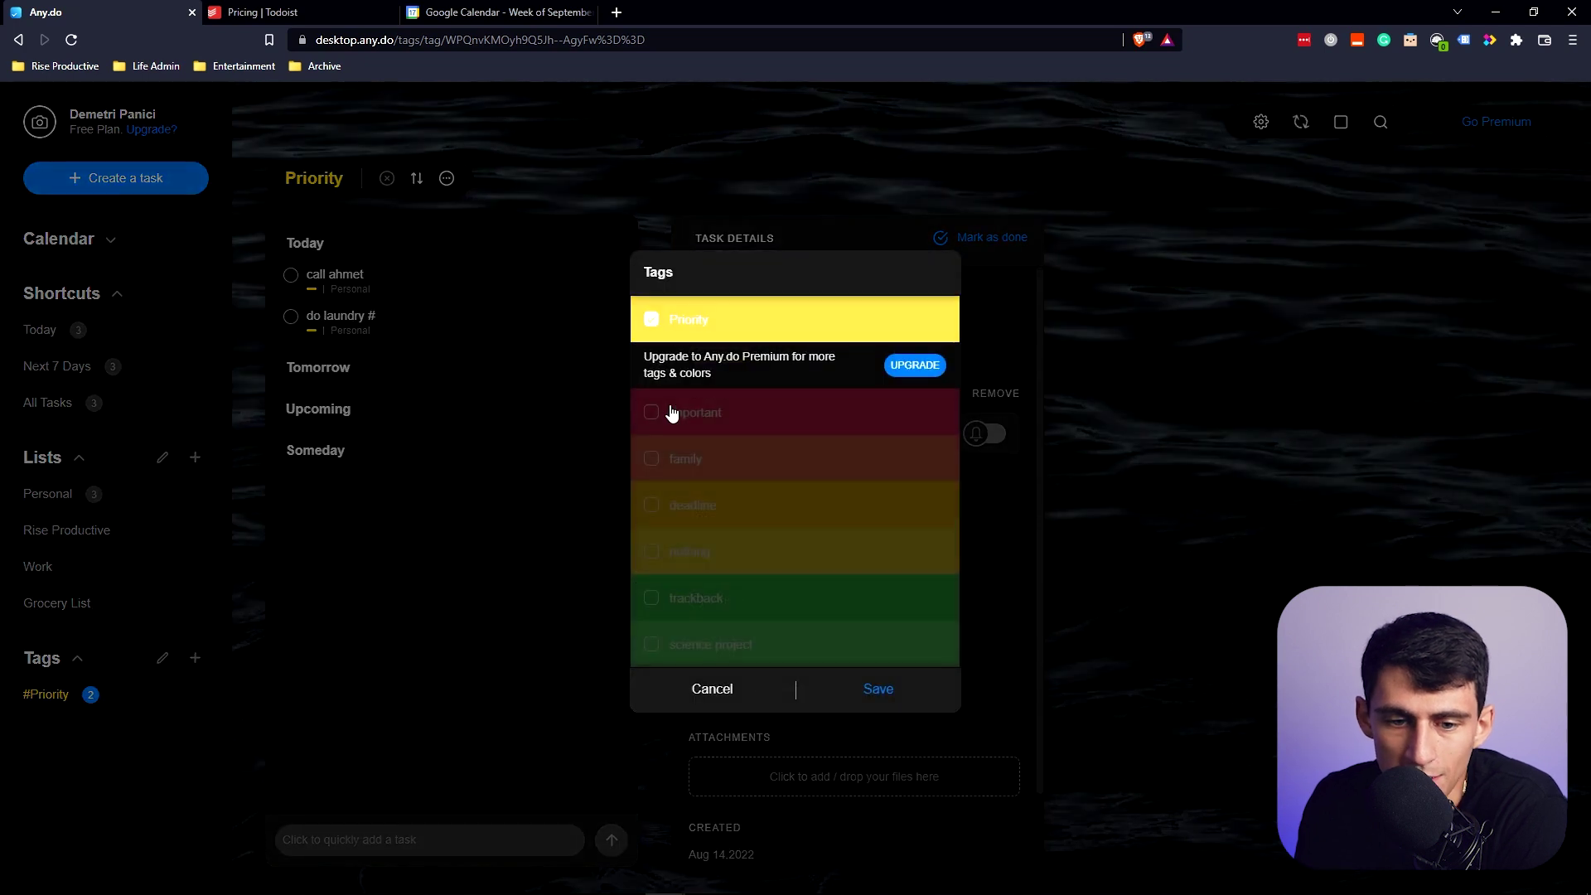
click(710, 689)
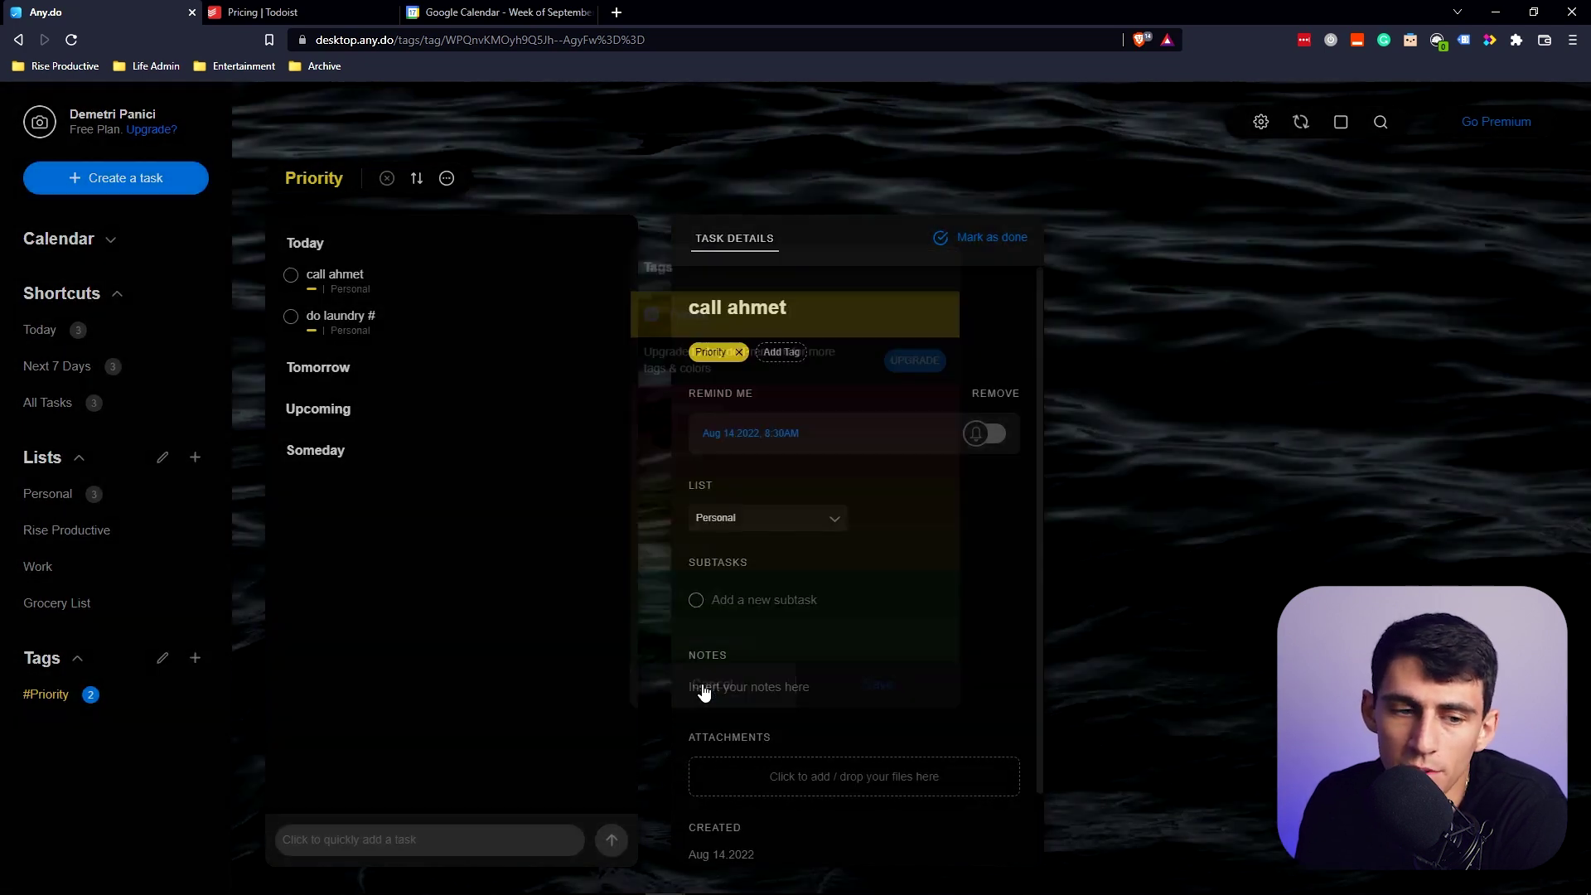
Open 'do laundry #' in My Day, keep its list as Personal, and start a subtask.
click(422, 319)
scroll(828, 514, down, 2)
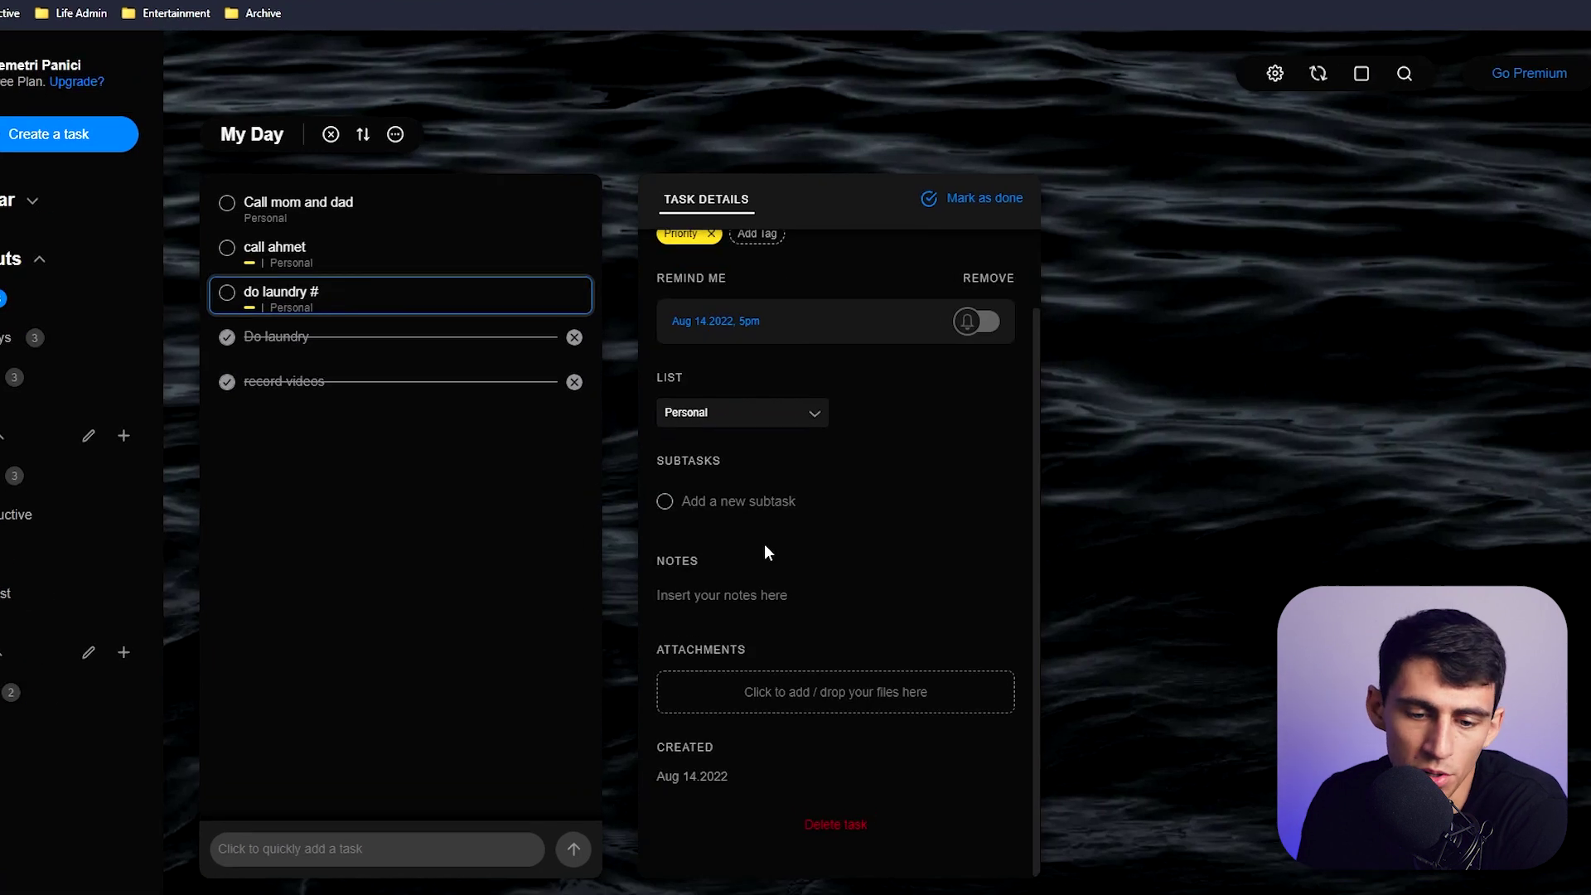
scroll(911, 539, up, 2)
scroll(813, 458, down, 2)
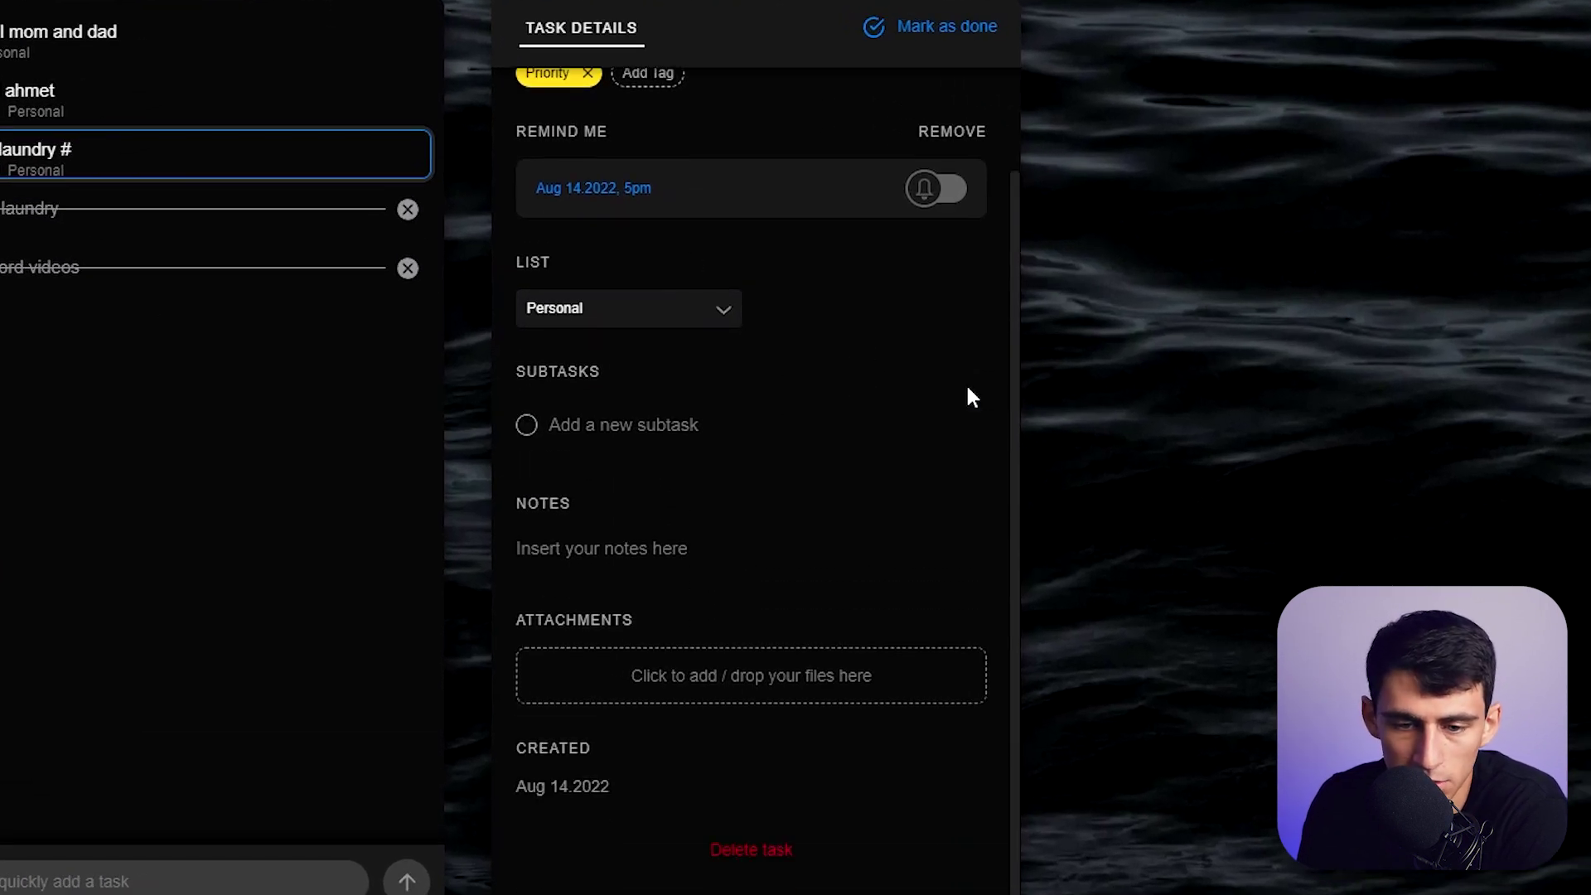
click(667, 308)
click(1014, 356)
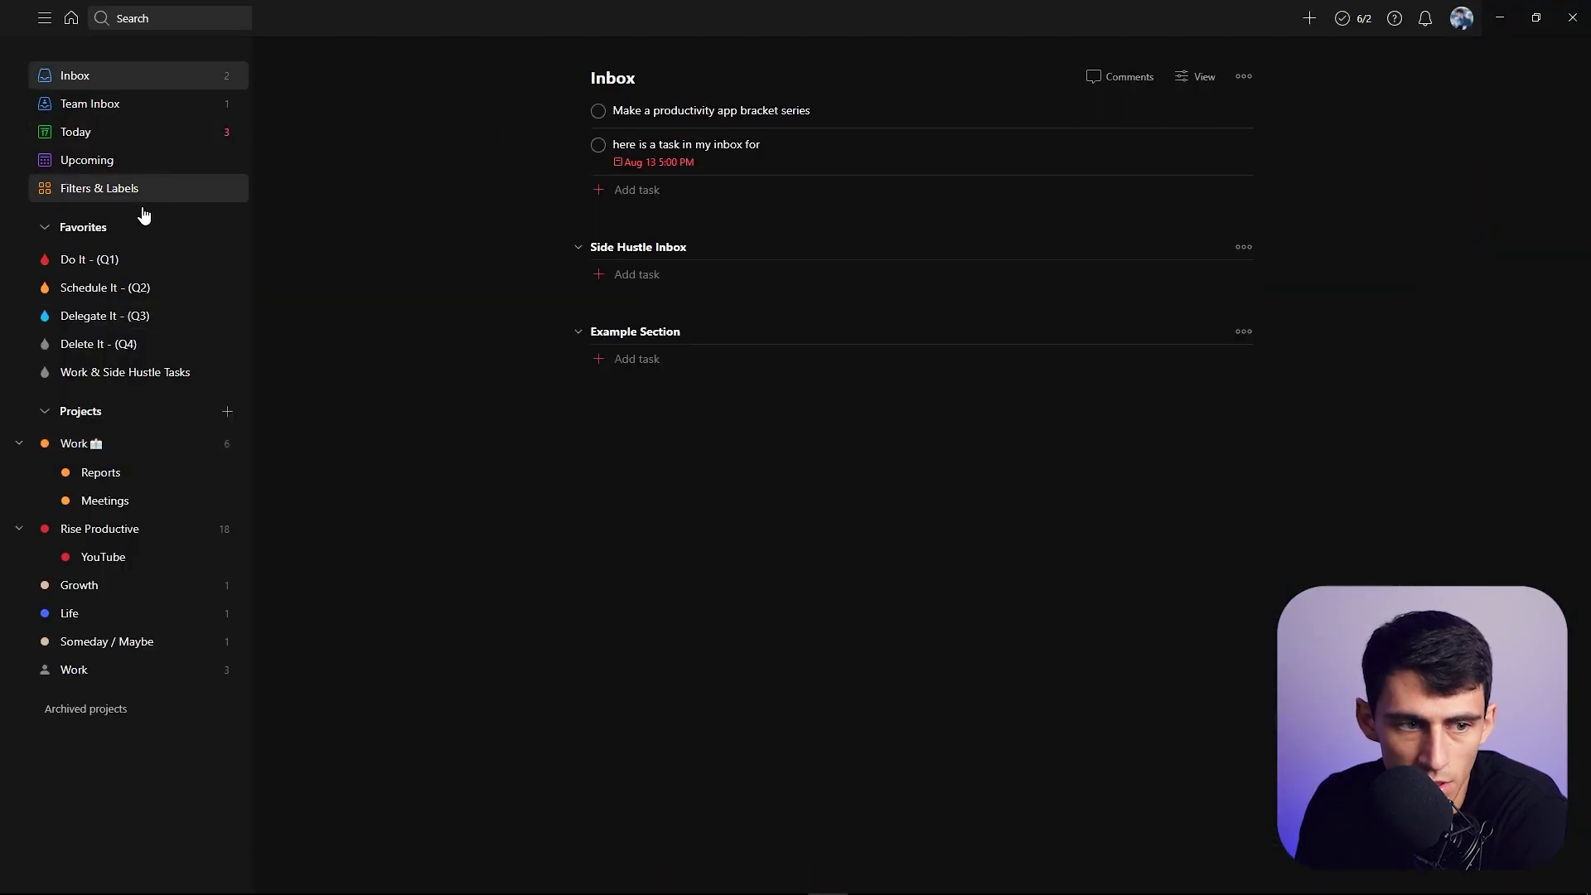
click(125, 444)
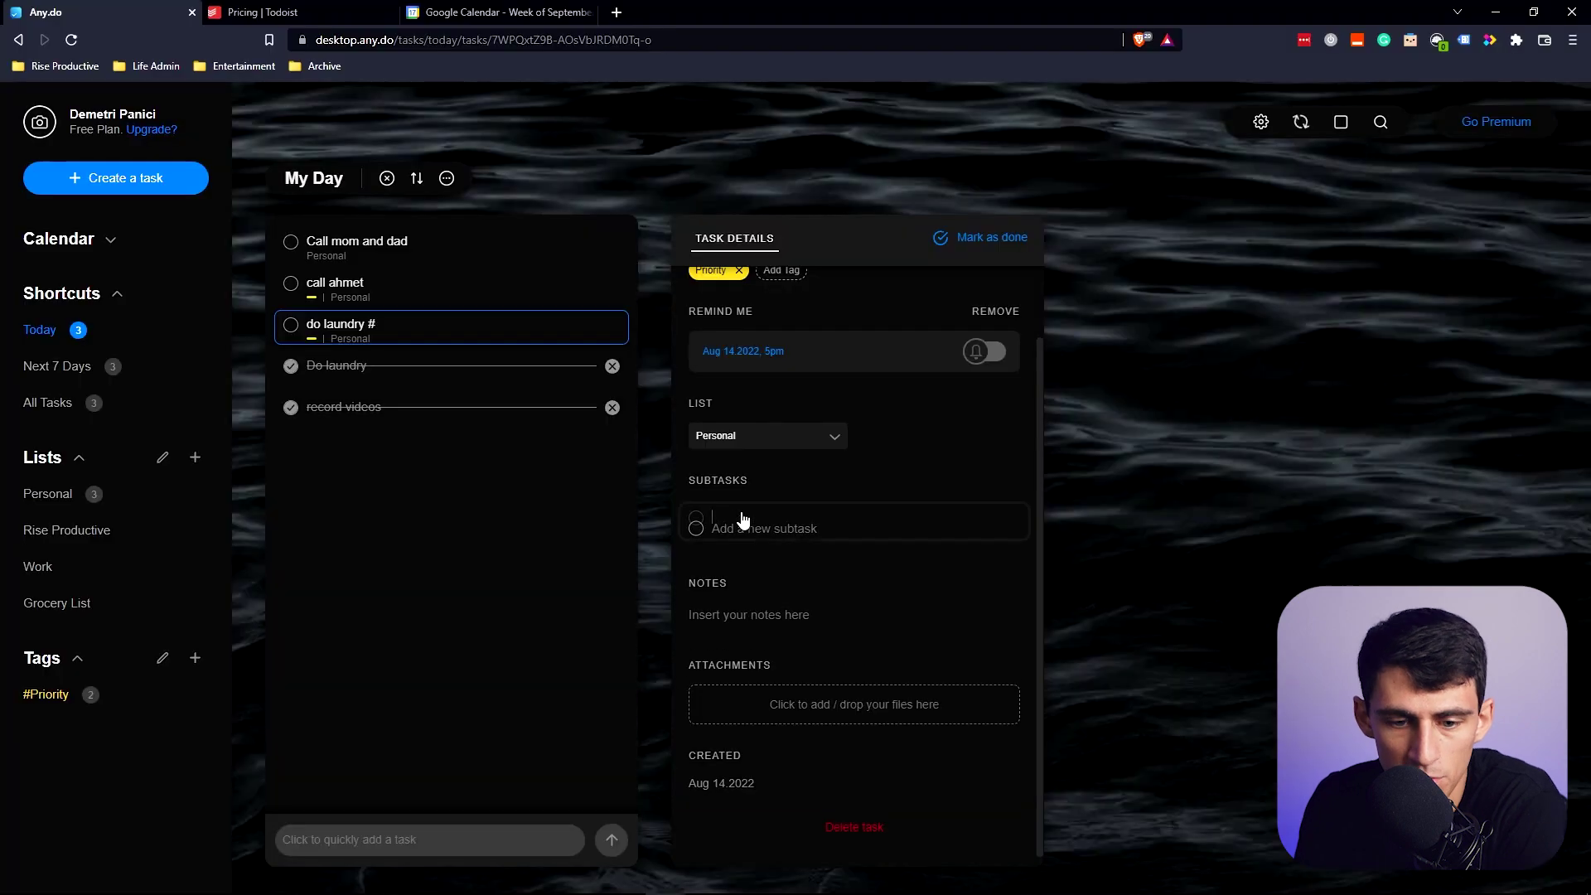
click(742, 521)
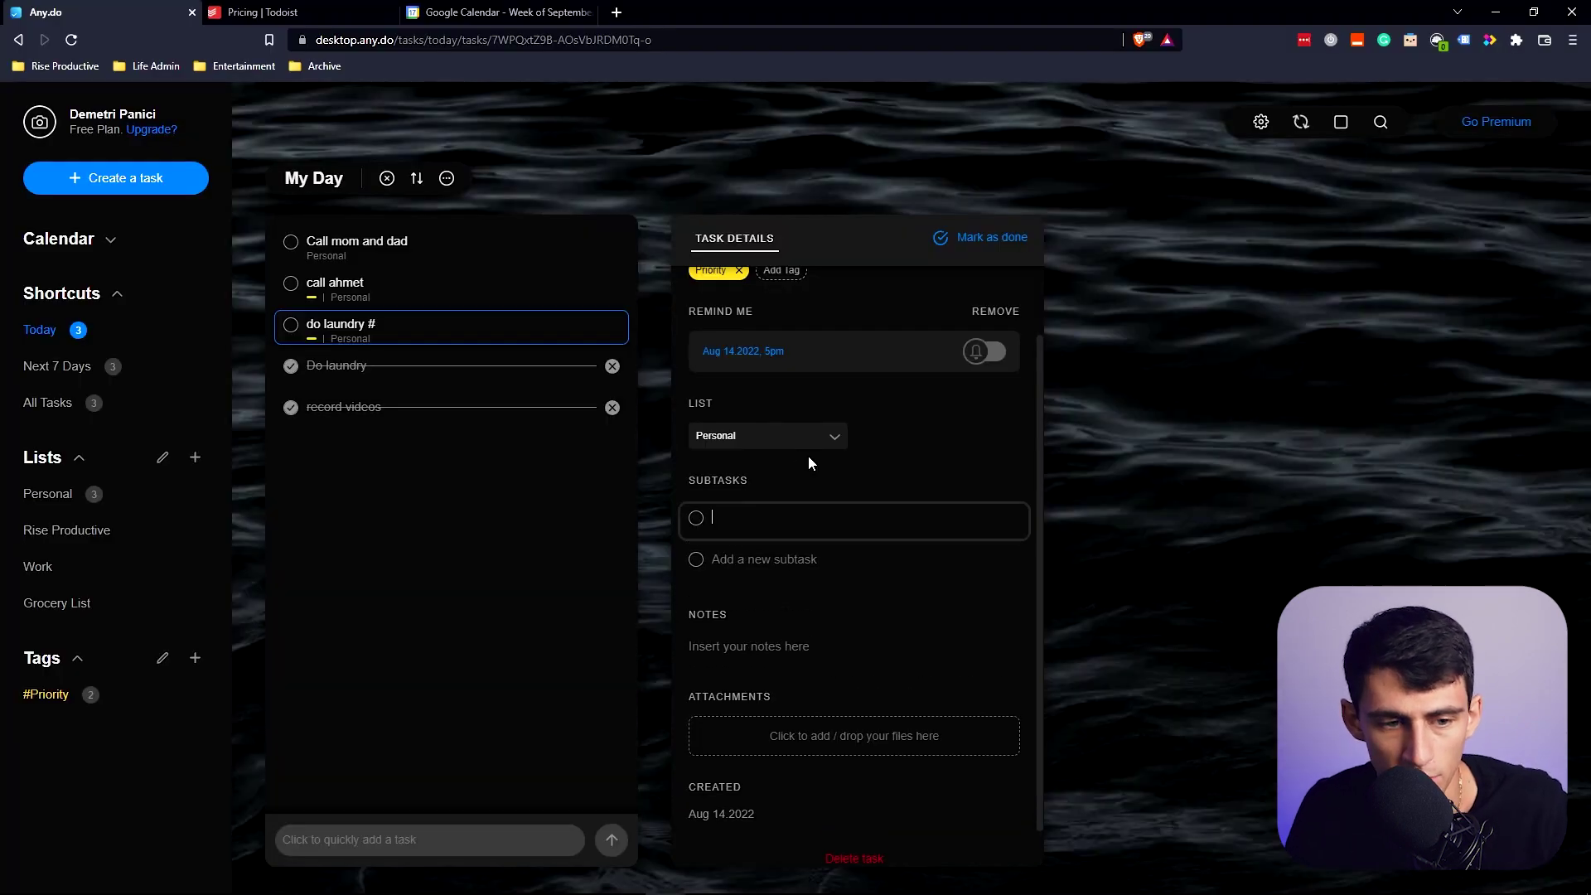
Add the subtasks 'clean room' and 'clean bathroom' under 'do laundry #'.
text(clean room)
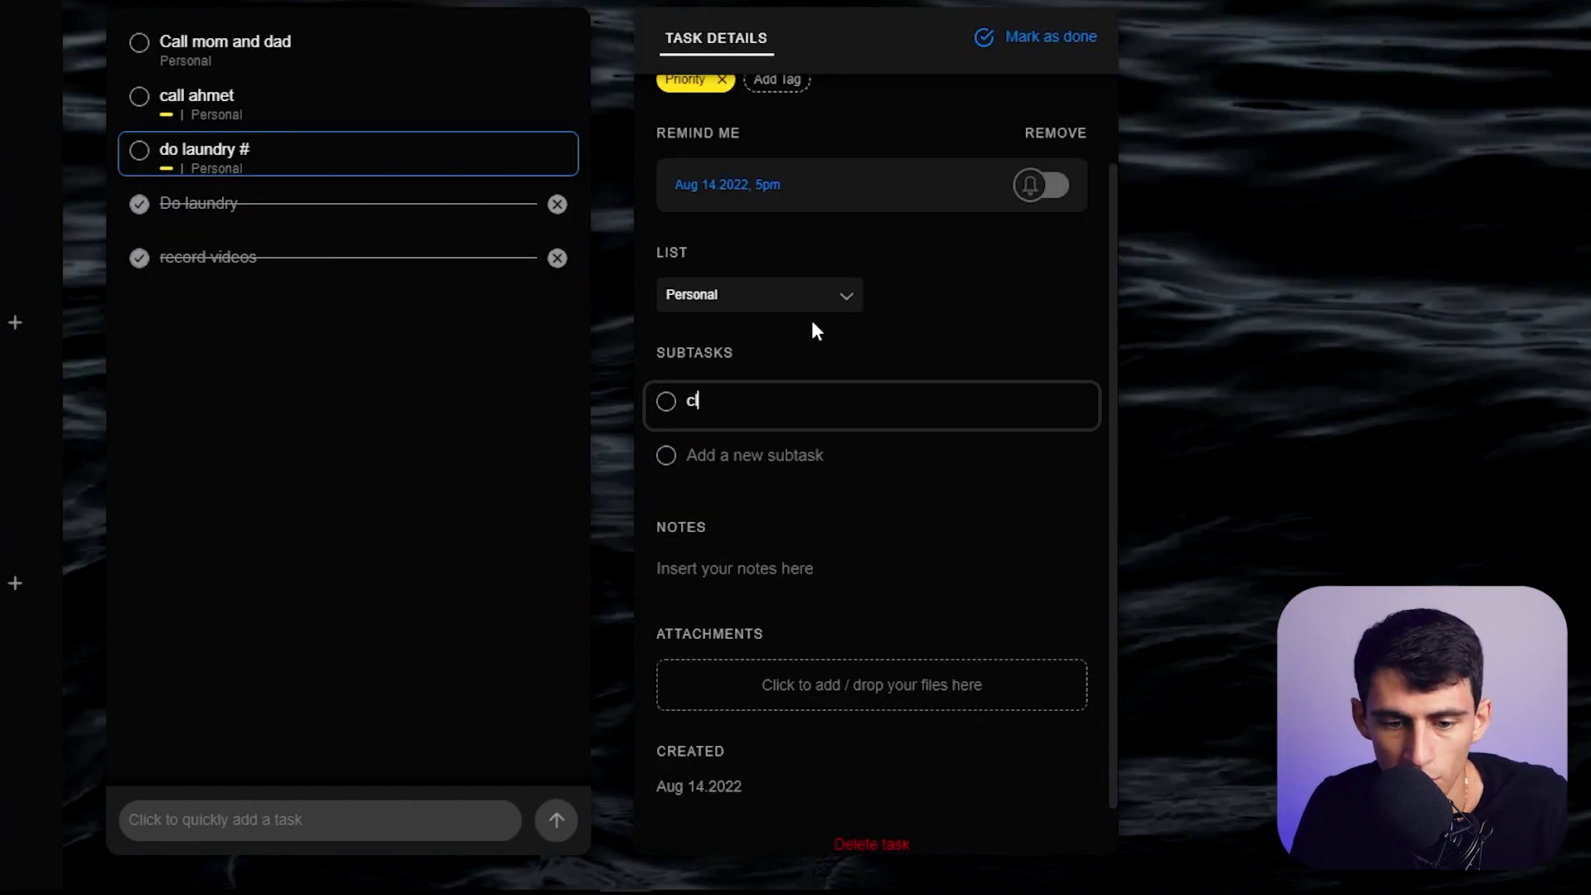
key(Return)
text(clean ro)
key(BackSpace)
key(BackSpace)
text(bathroom)
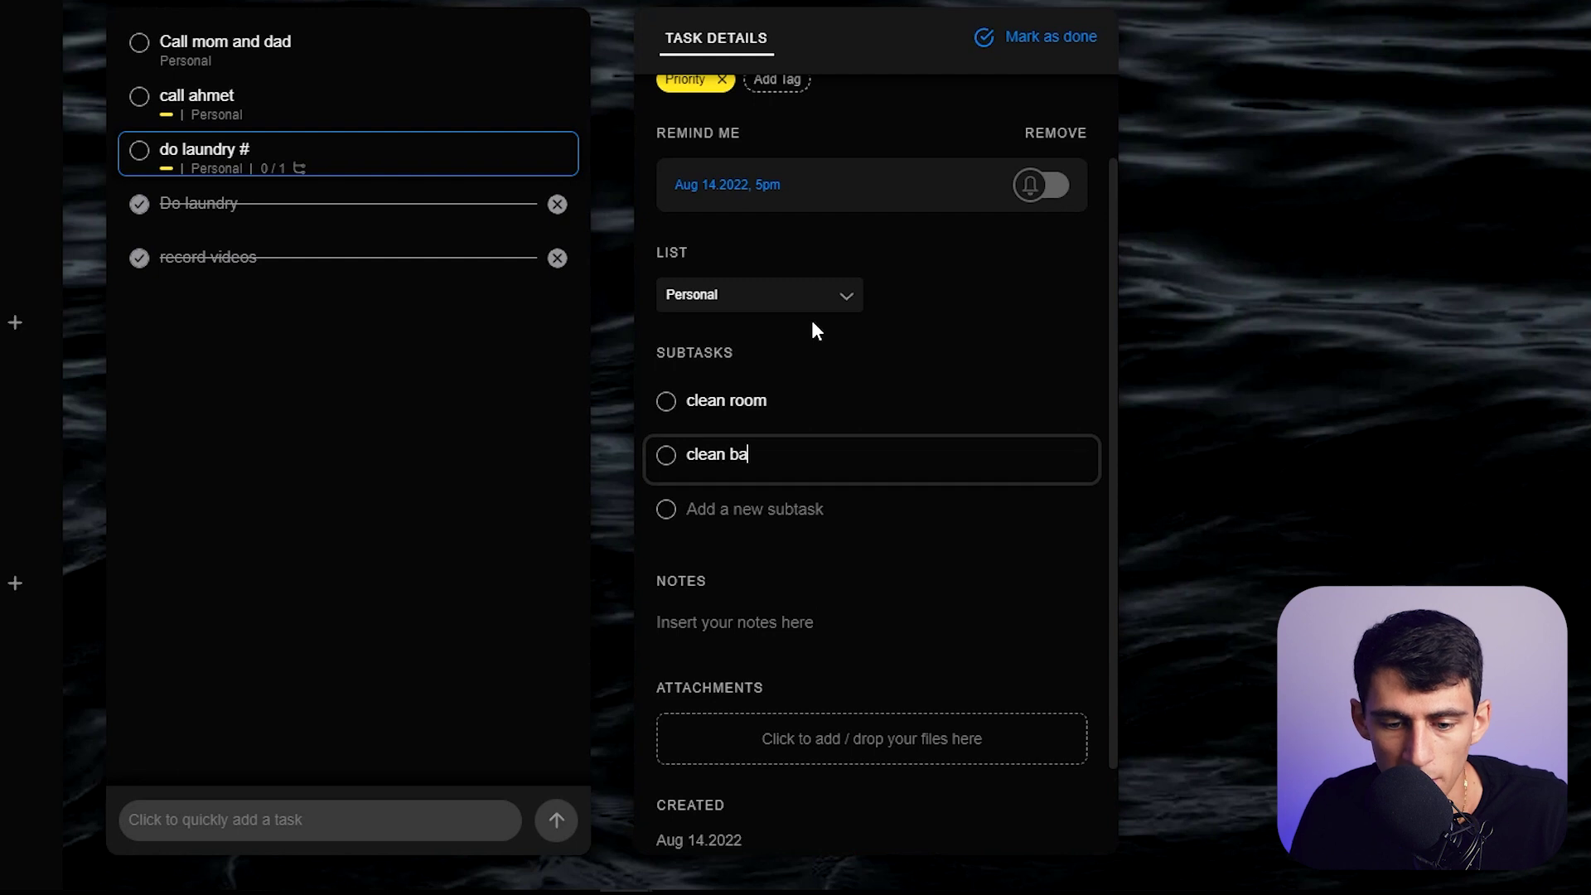
key(Return)
scroll(795, 628, down, 3)
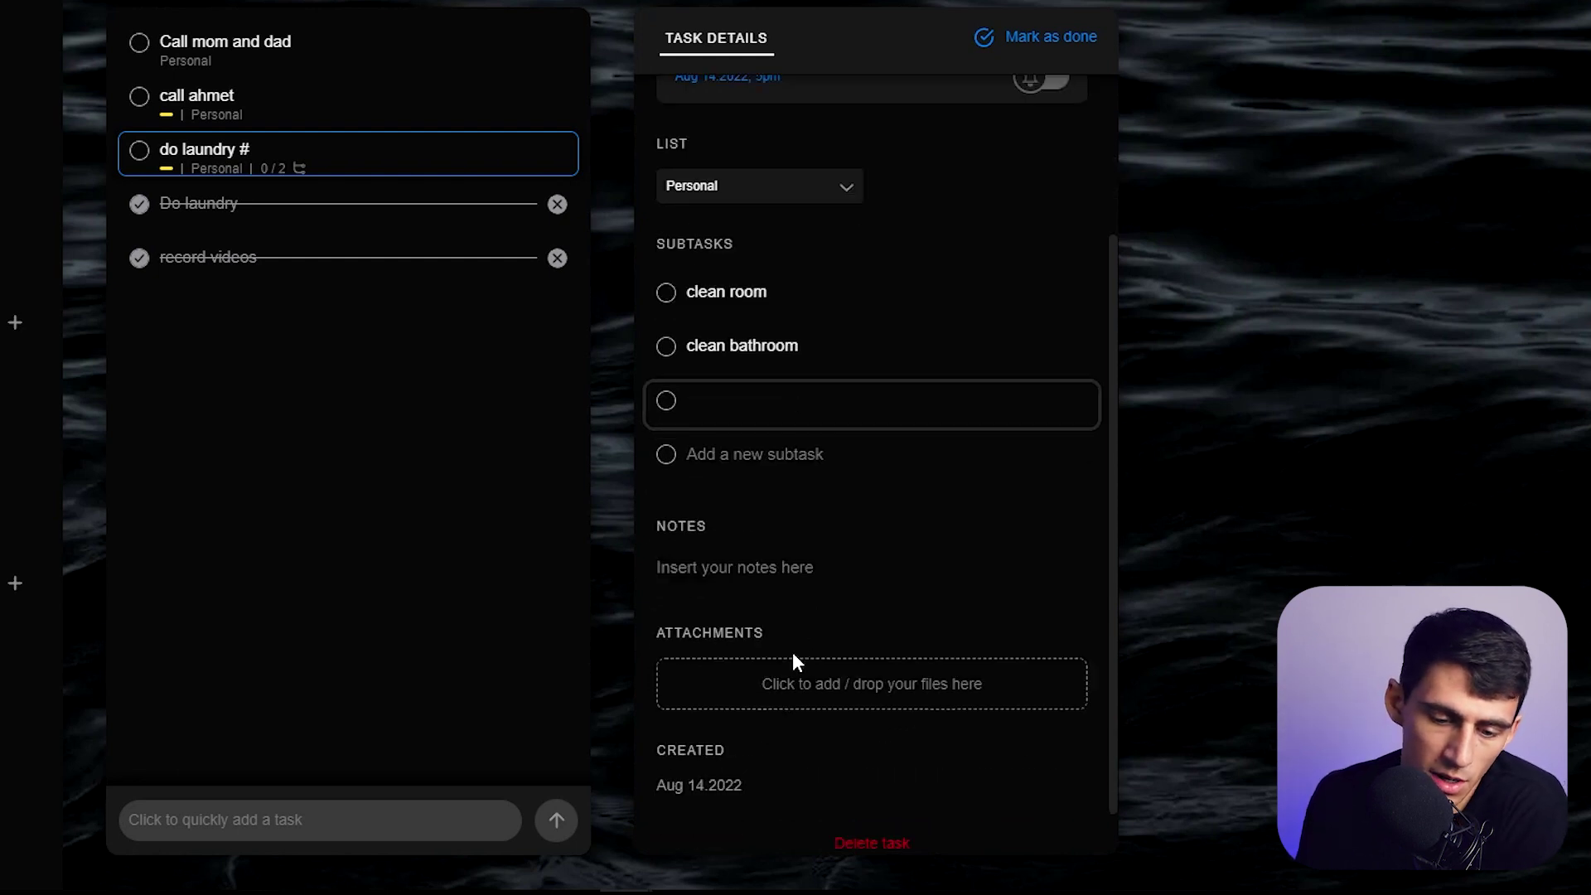
scroll(793, 603, up, 2)
click(751, 400)
Move 'do laundry #' into the Rise Productive list.
drag(751, 400, 856, 398)
drag(681, 401, 199, 103)
click(717, 353)
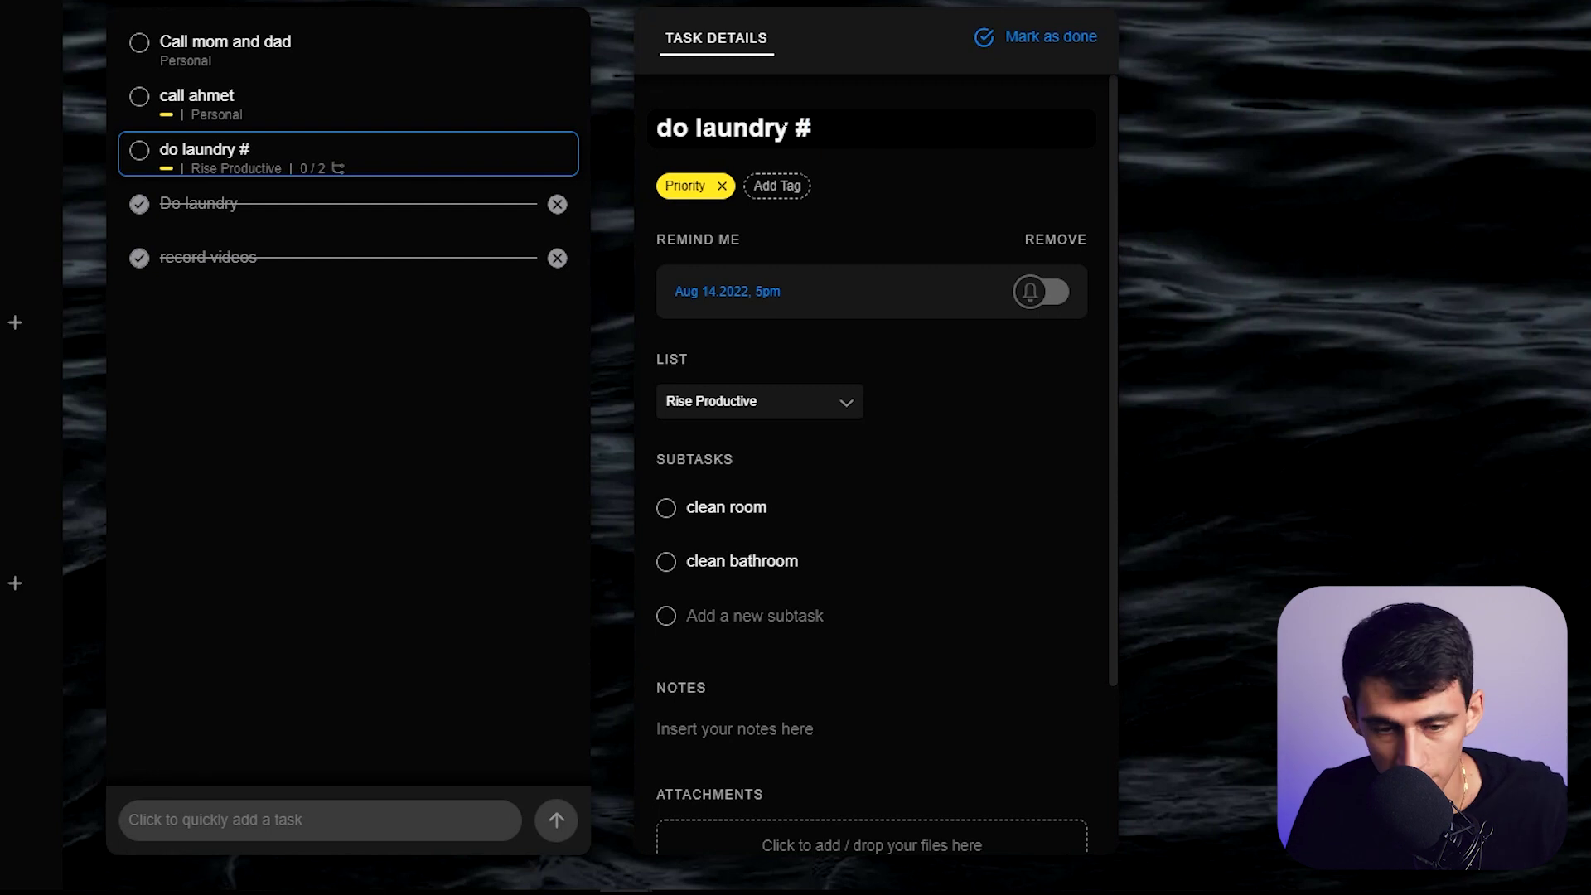
triple_click(785, 126)
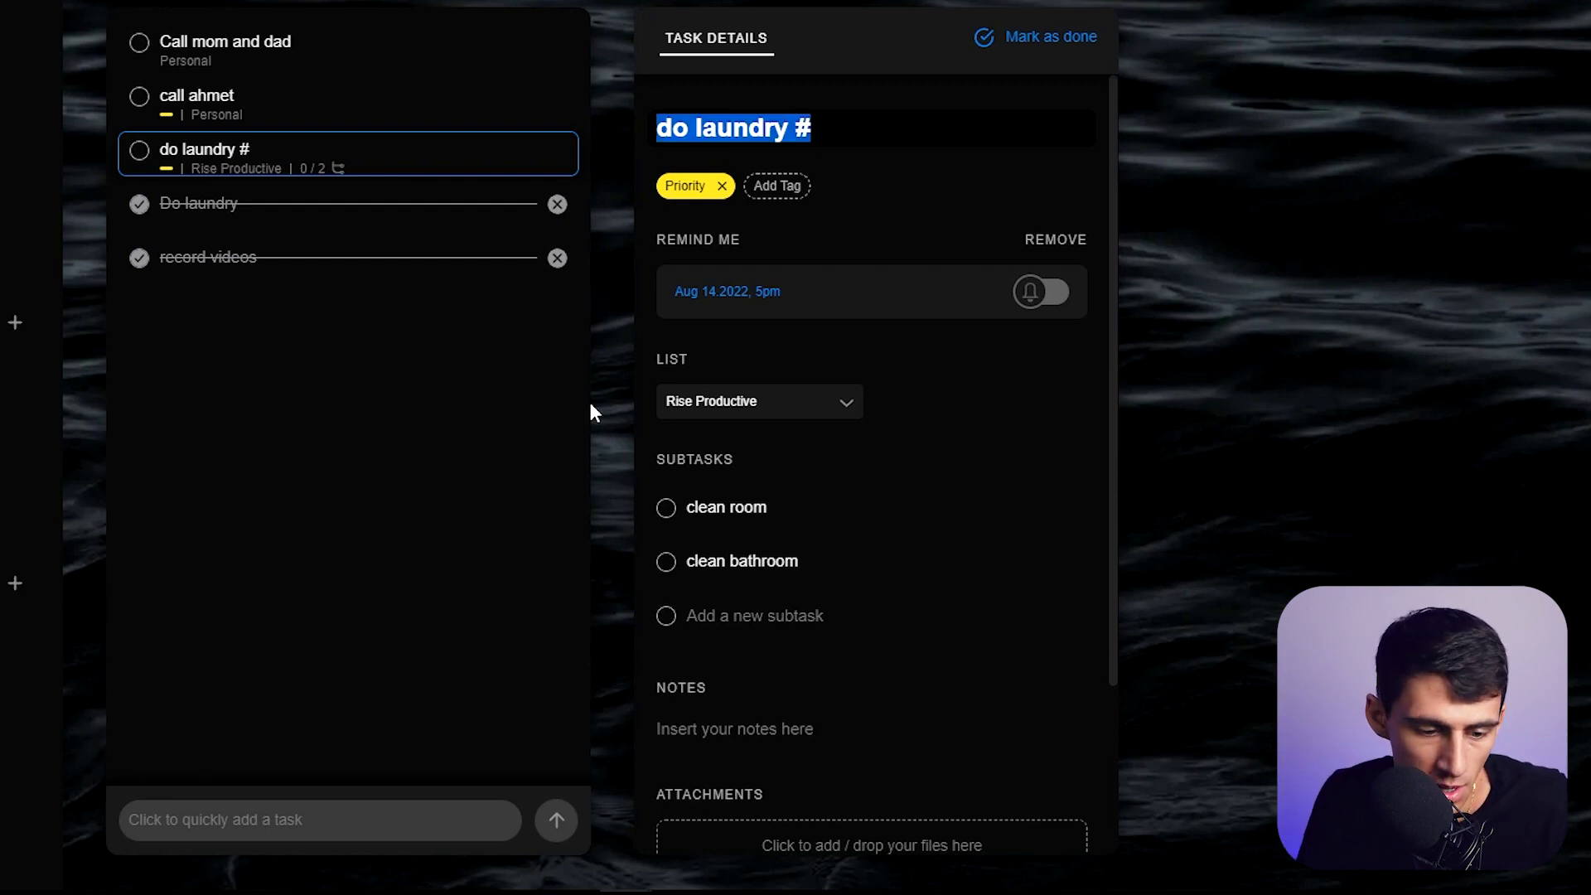
click(435, 774)
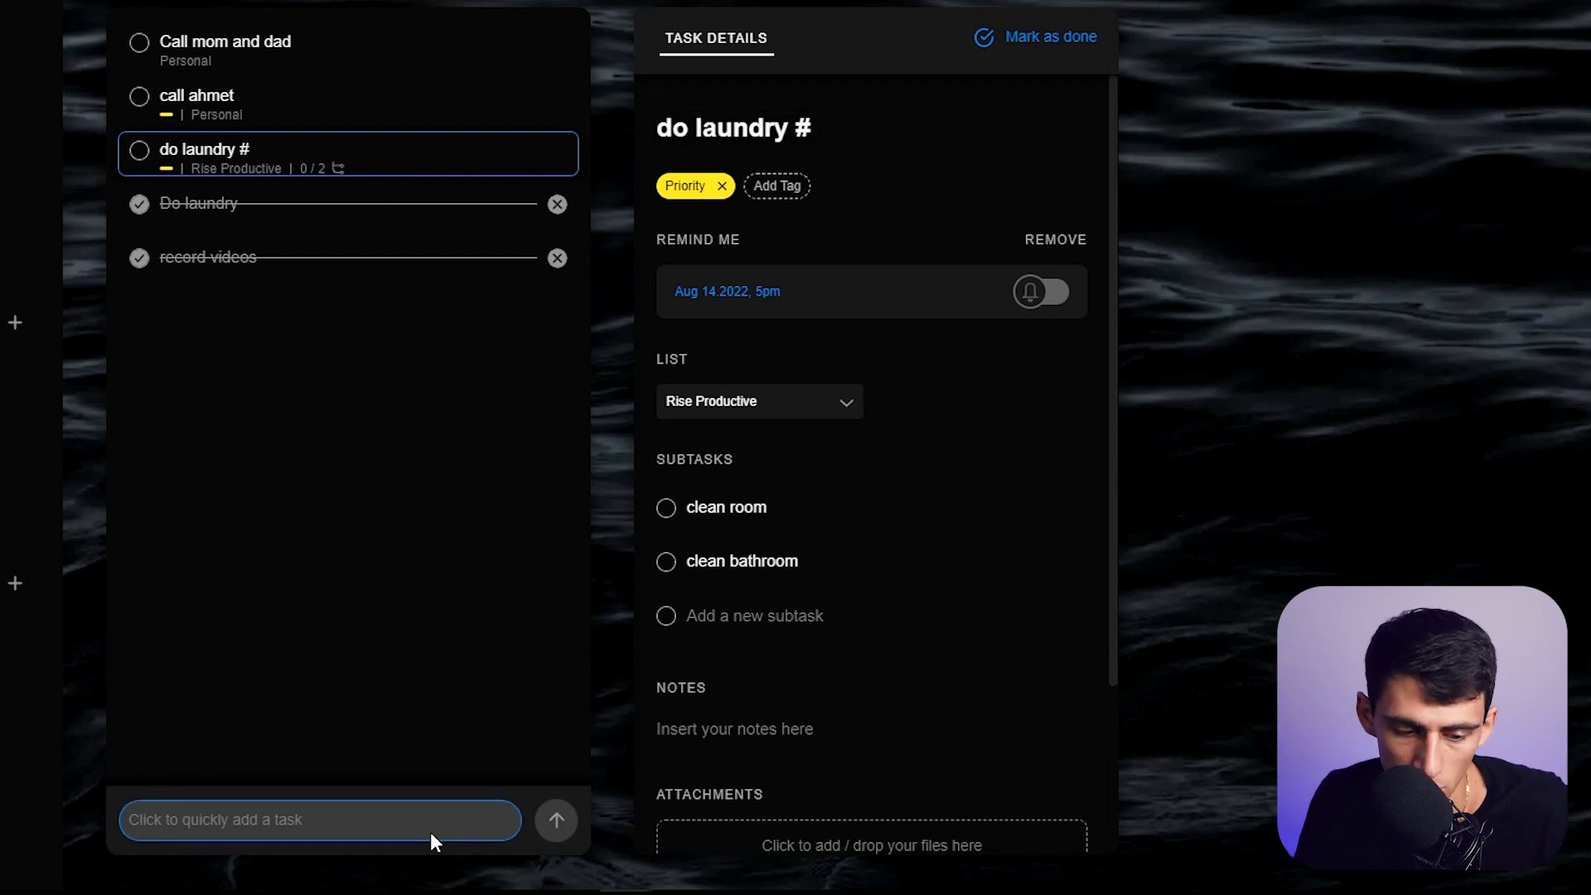
text(tak)
text(e out the trash)
key(Return)
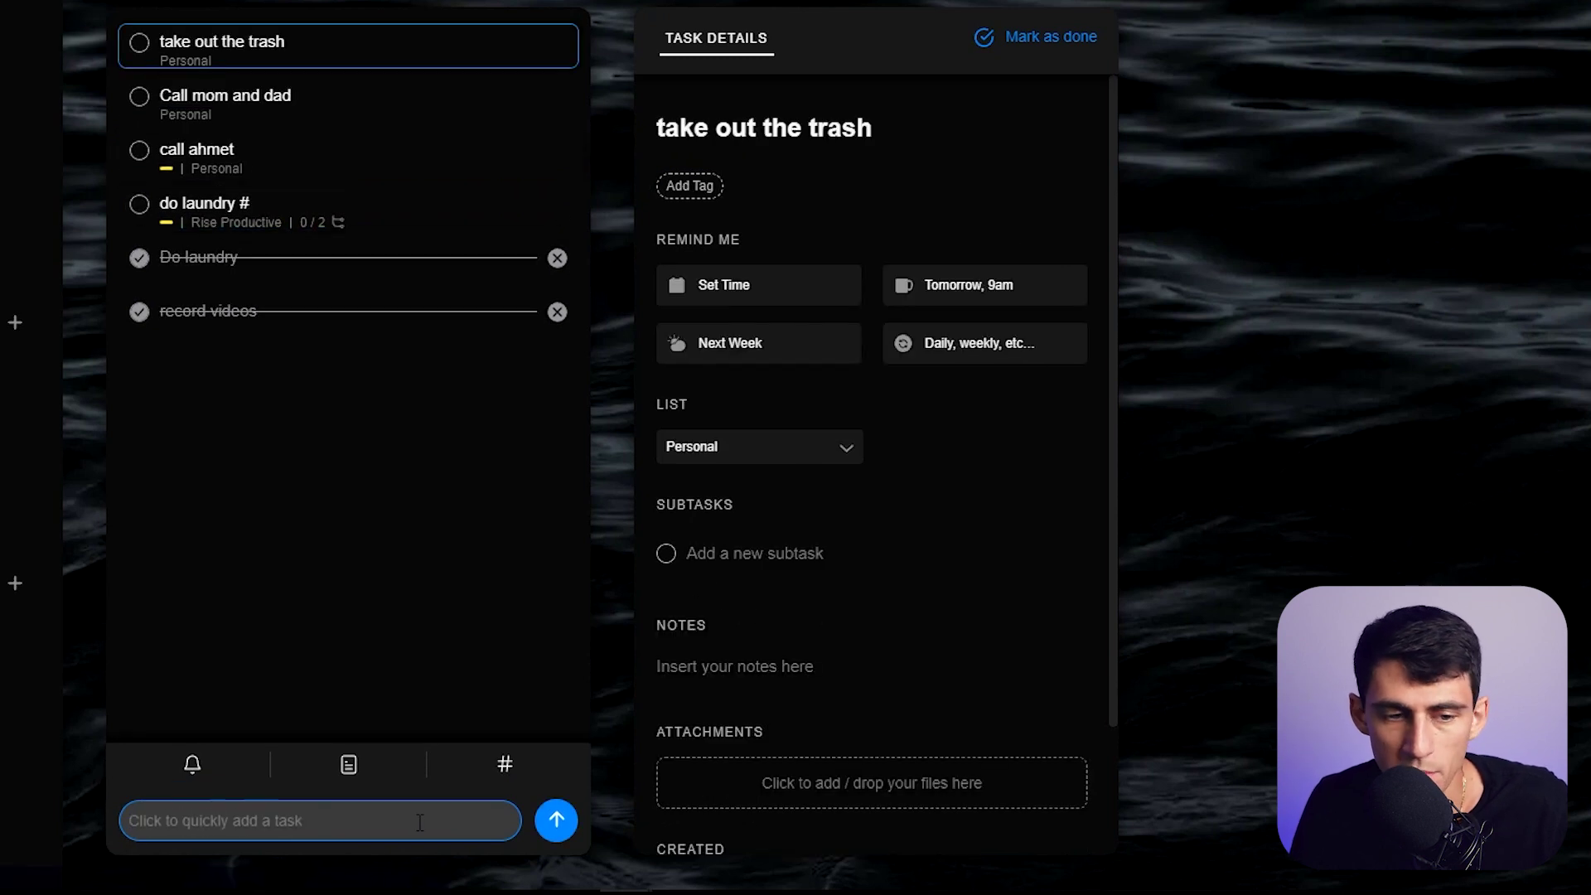
key(ctrl+alt+a)
text(take out the trash #)
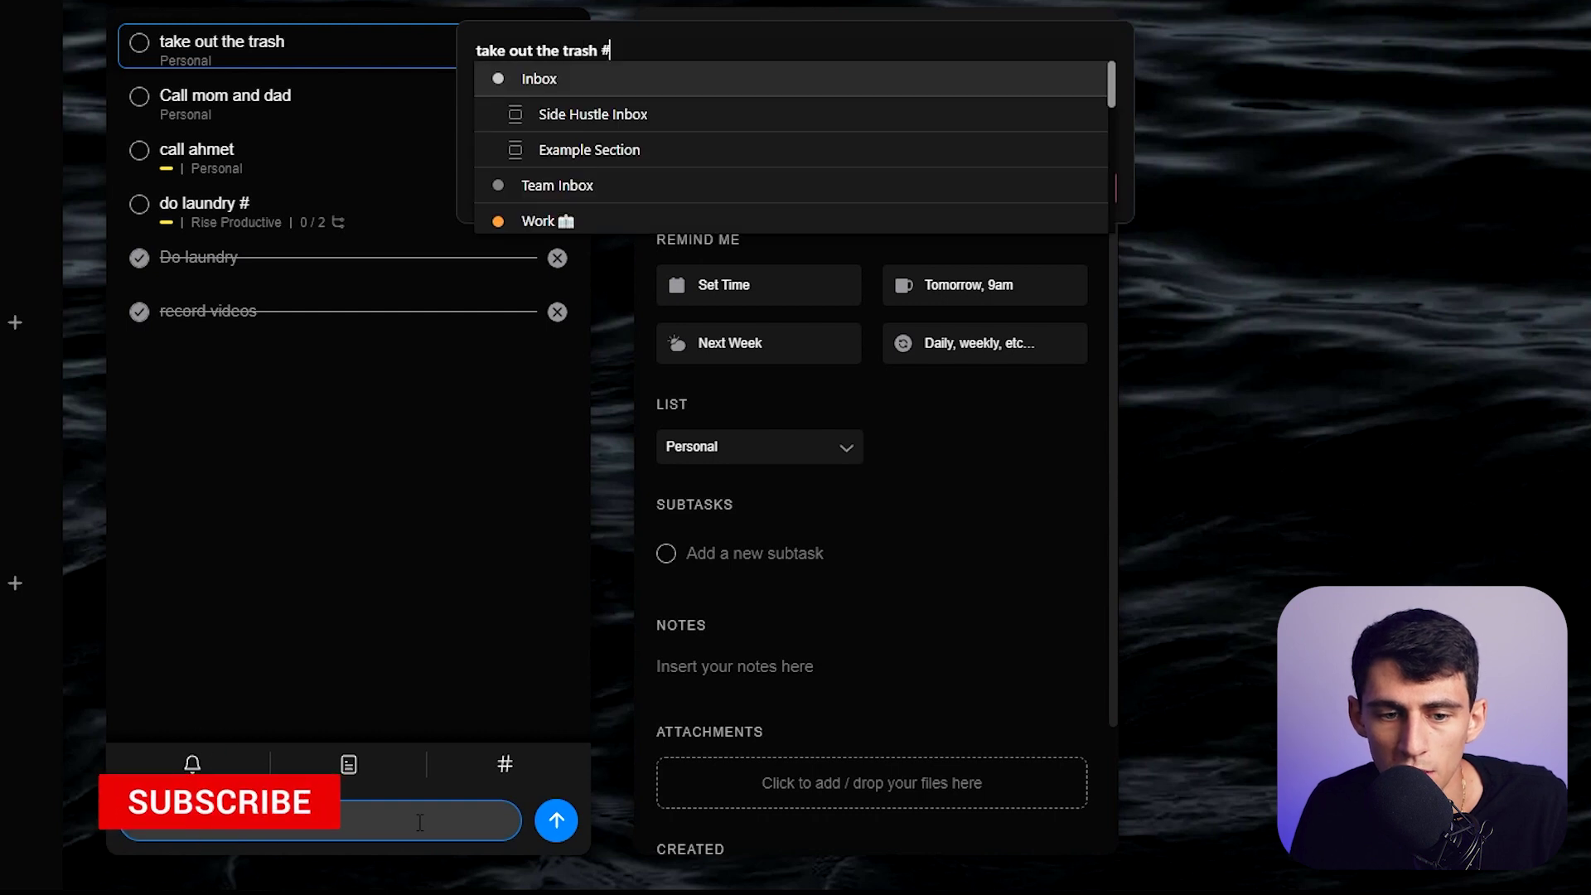
text(per)
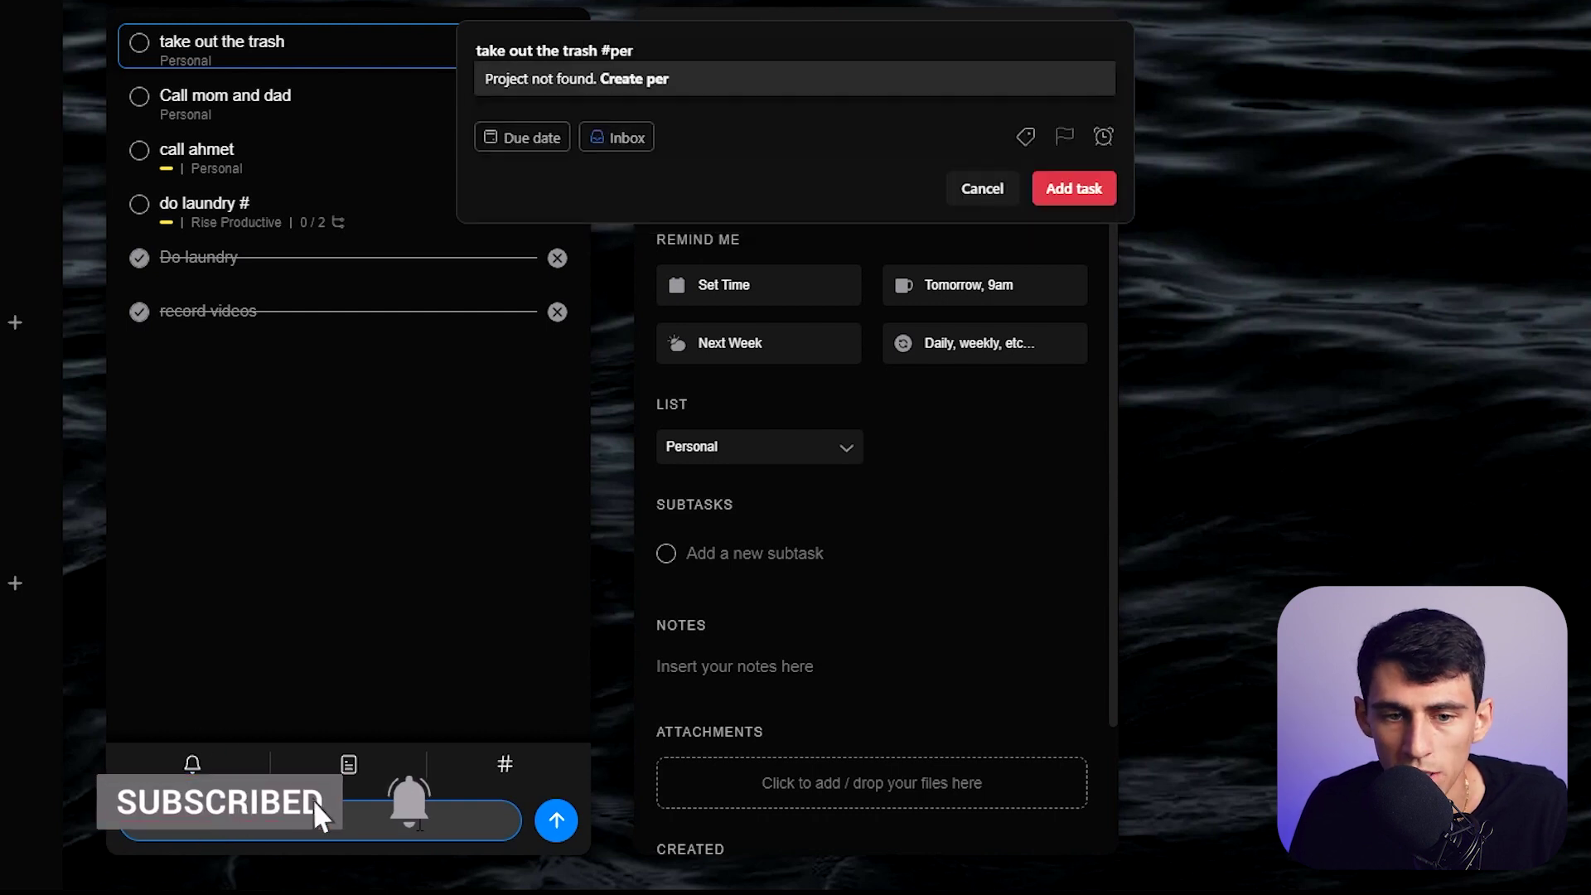
key(BackSpace)
key(BackSpace)
key(BackSpace)
text(g)
key(Return)
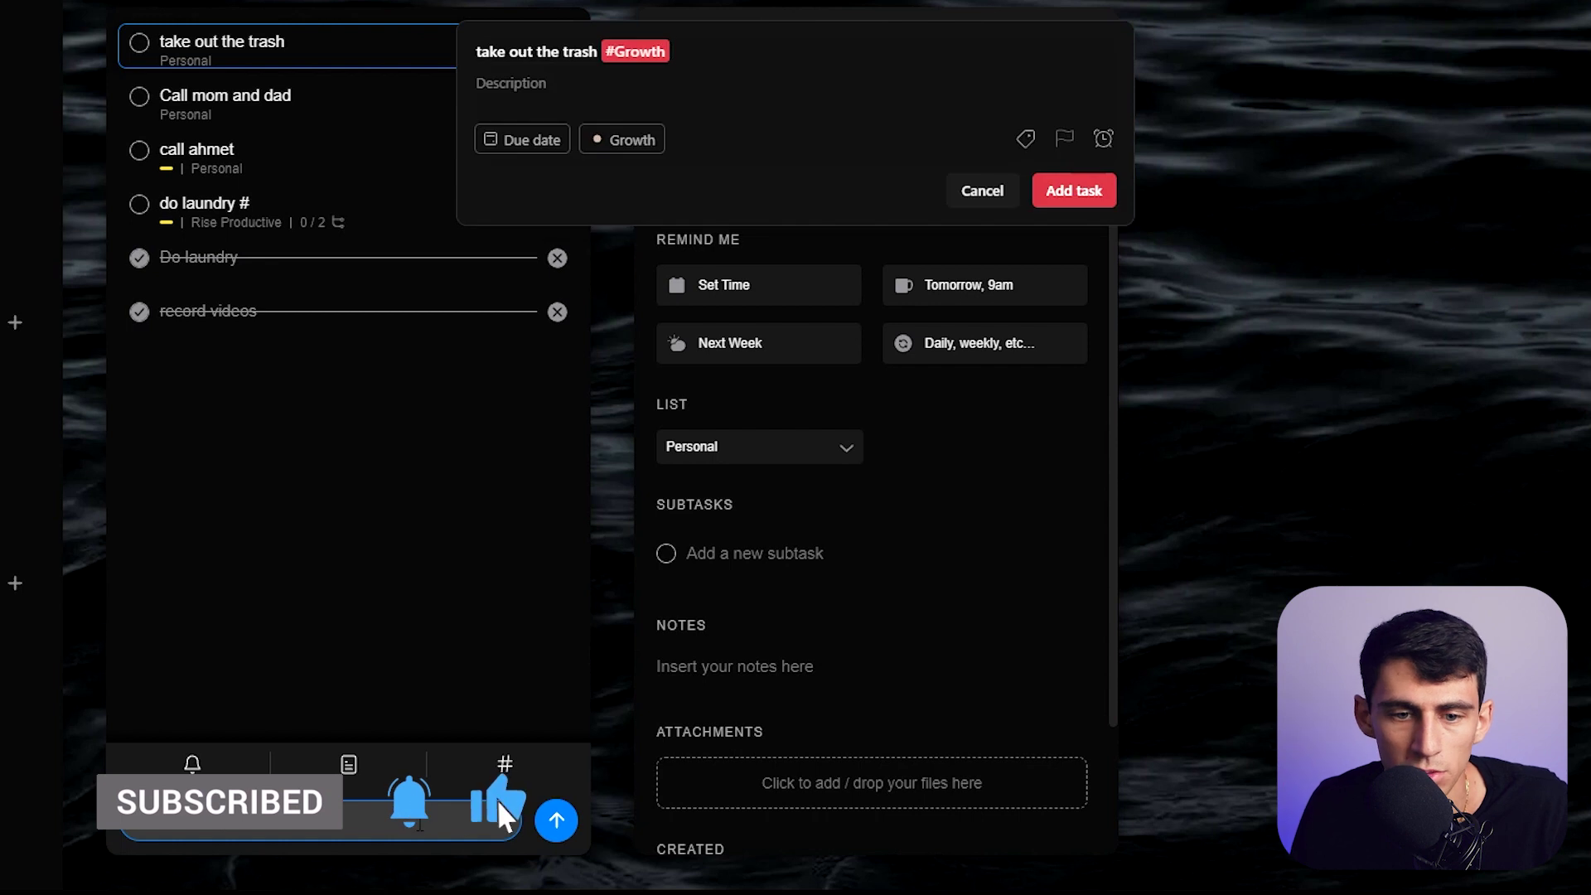
text(@)
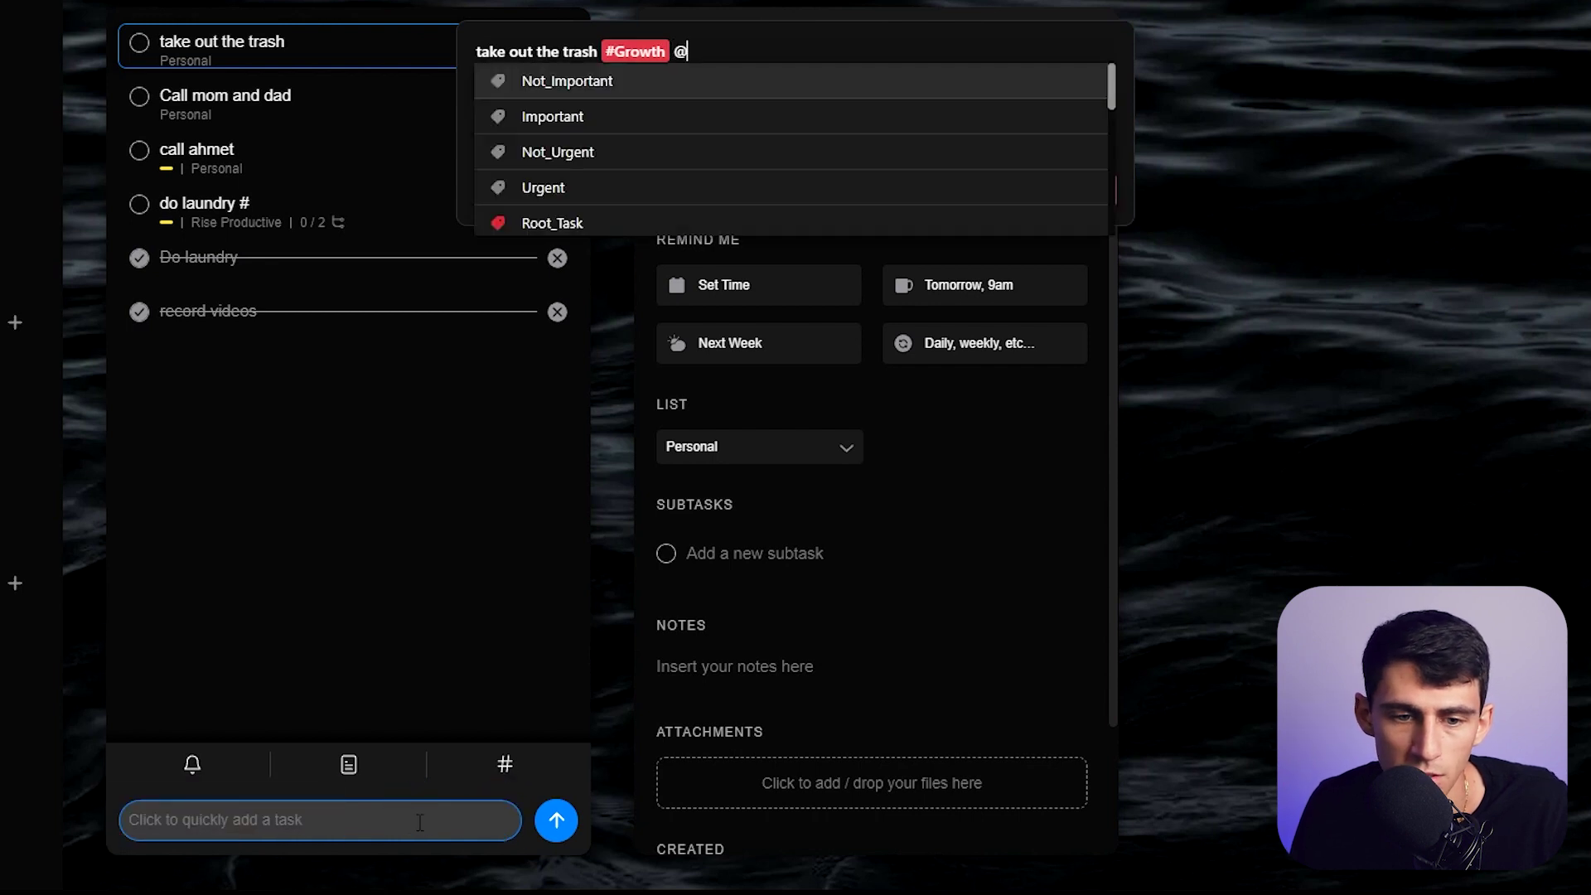
text(i)
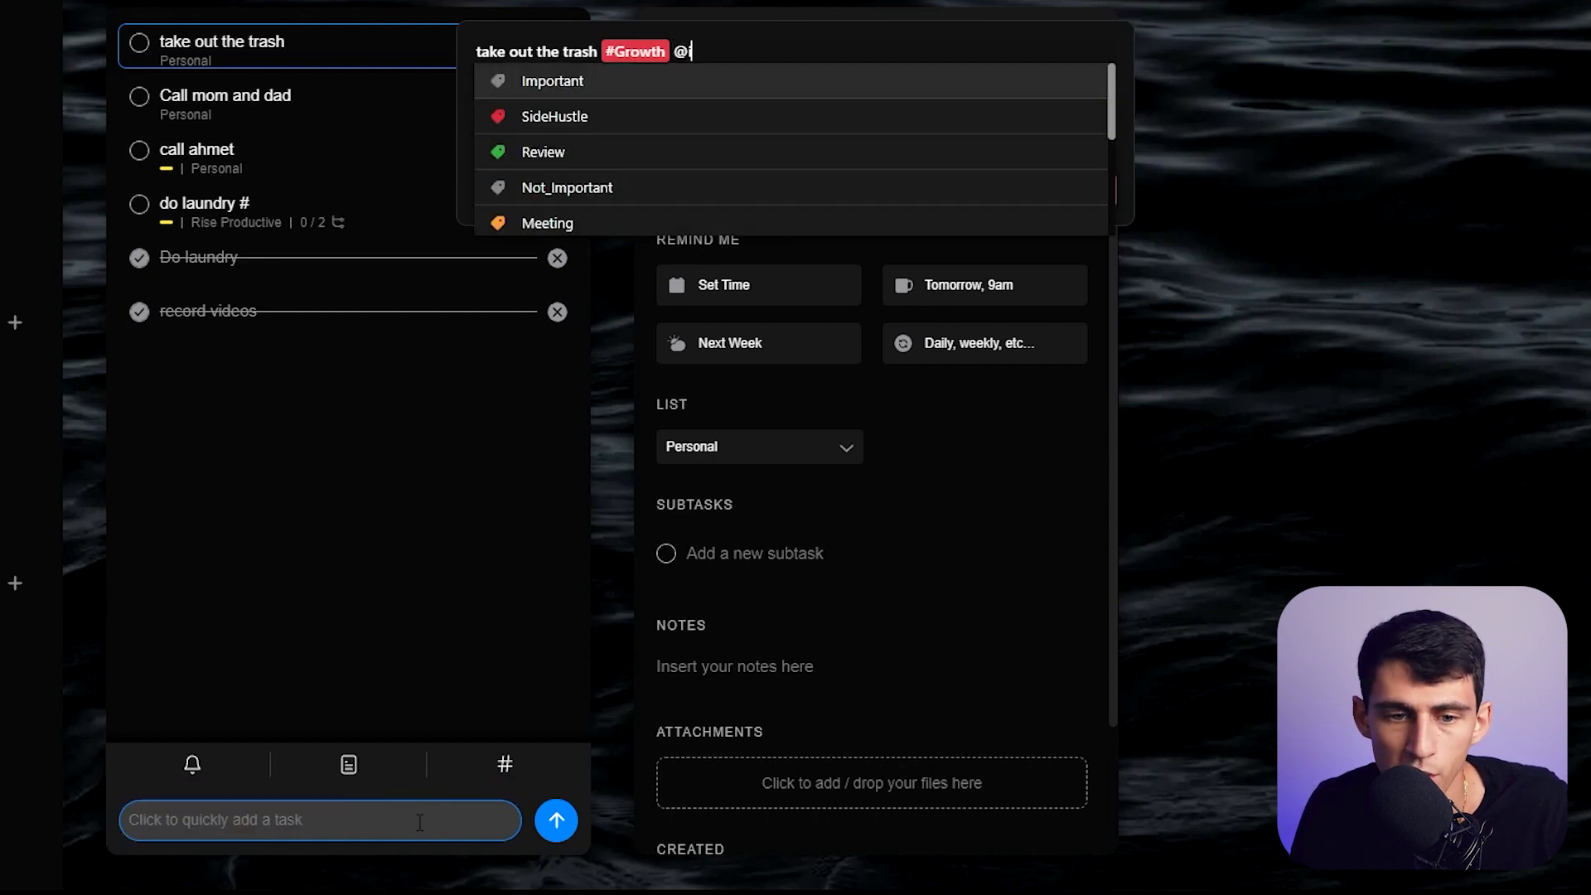
key(Return)
text(@no)
key(Escape)
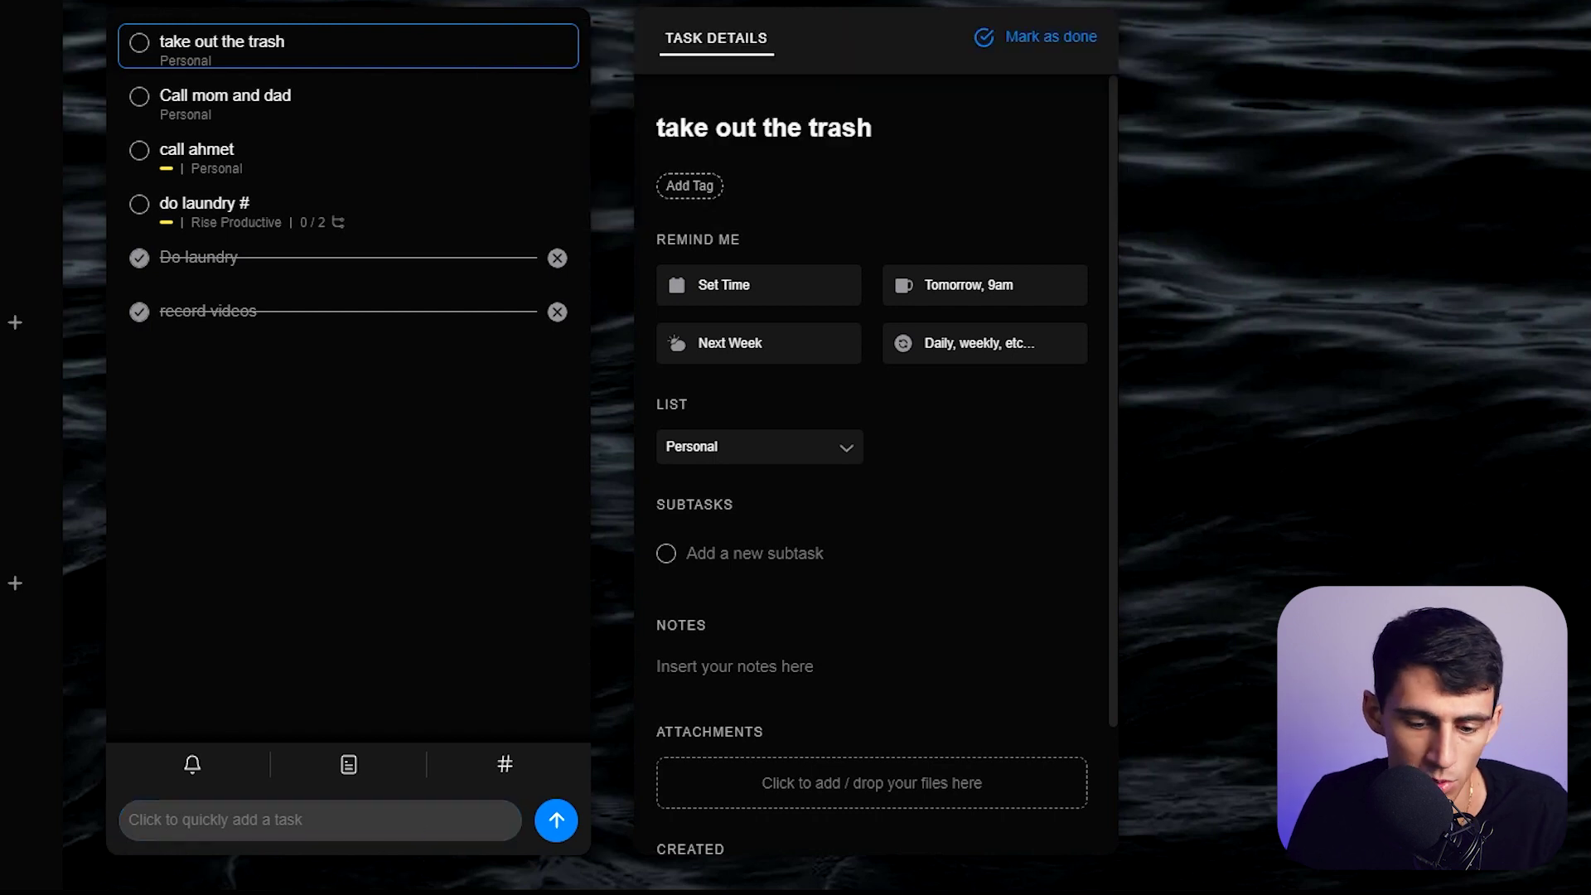
click(837, 869)
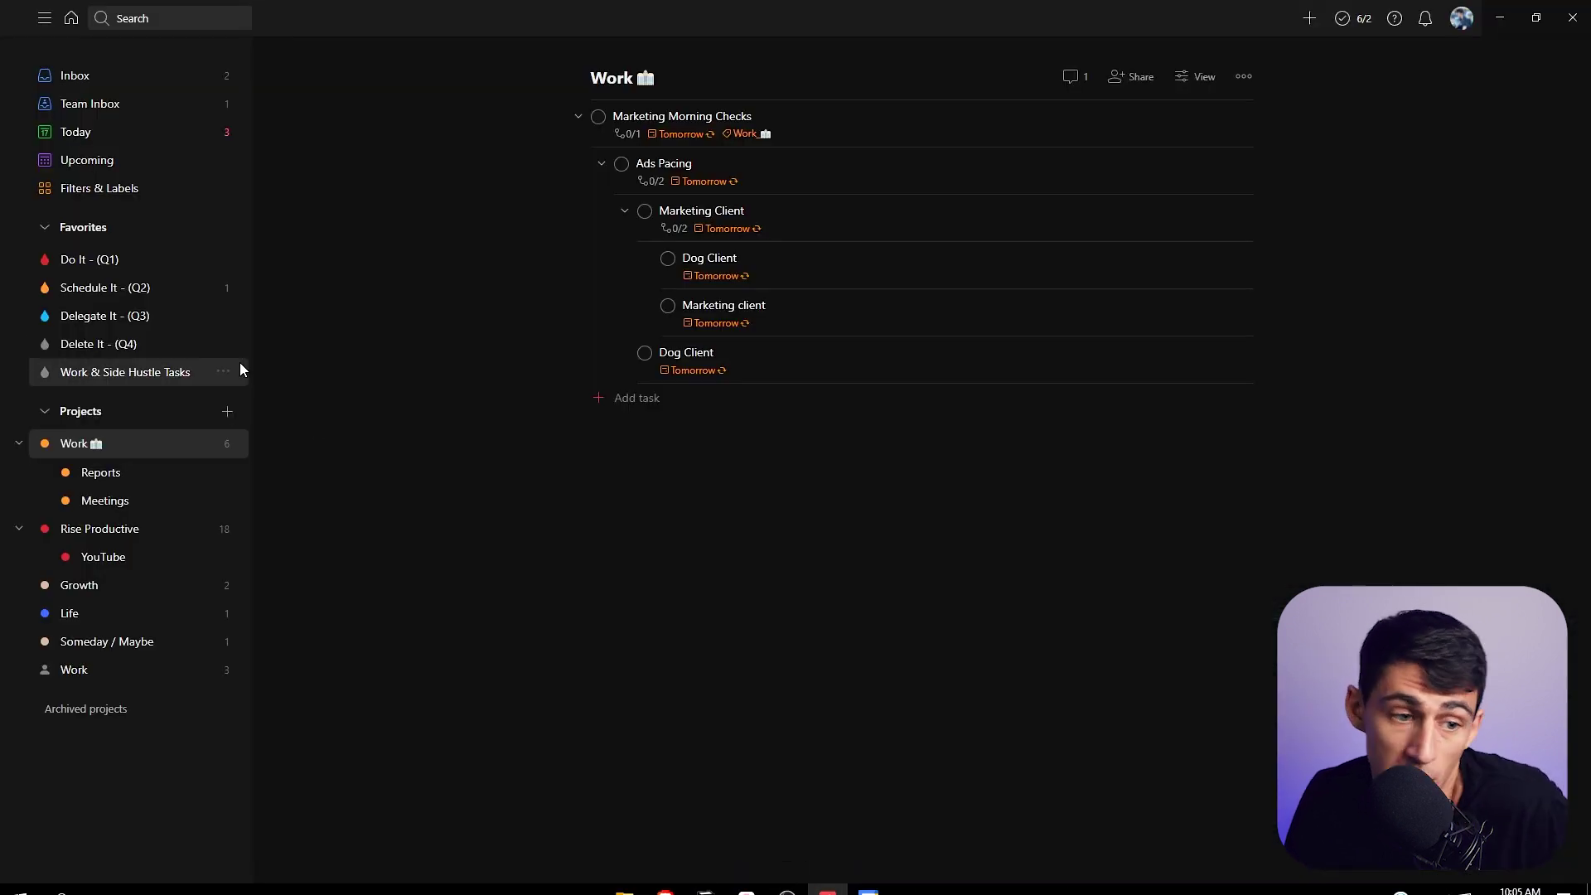
Open the Schedule It - (Q2) filter under Todoist's Favorites.
click(207, 286)
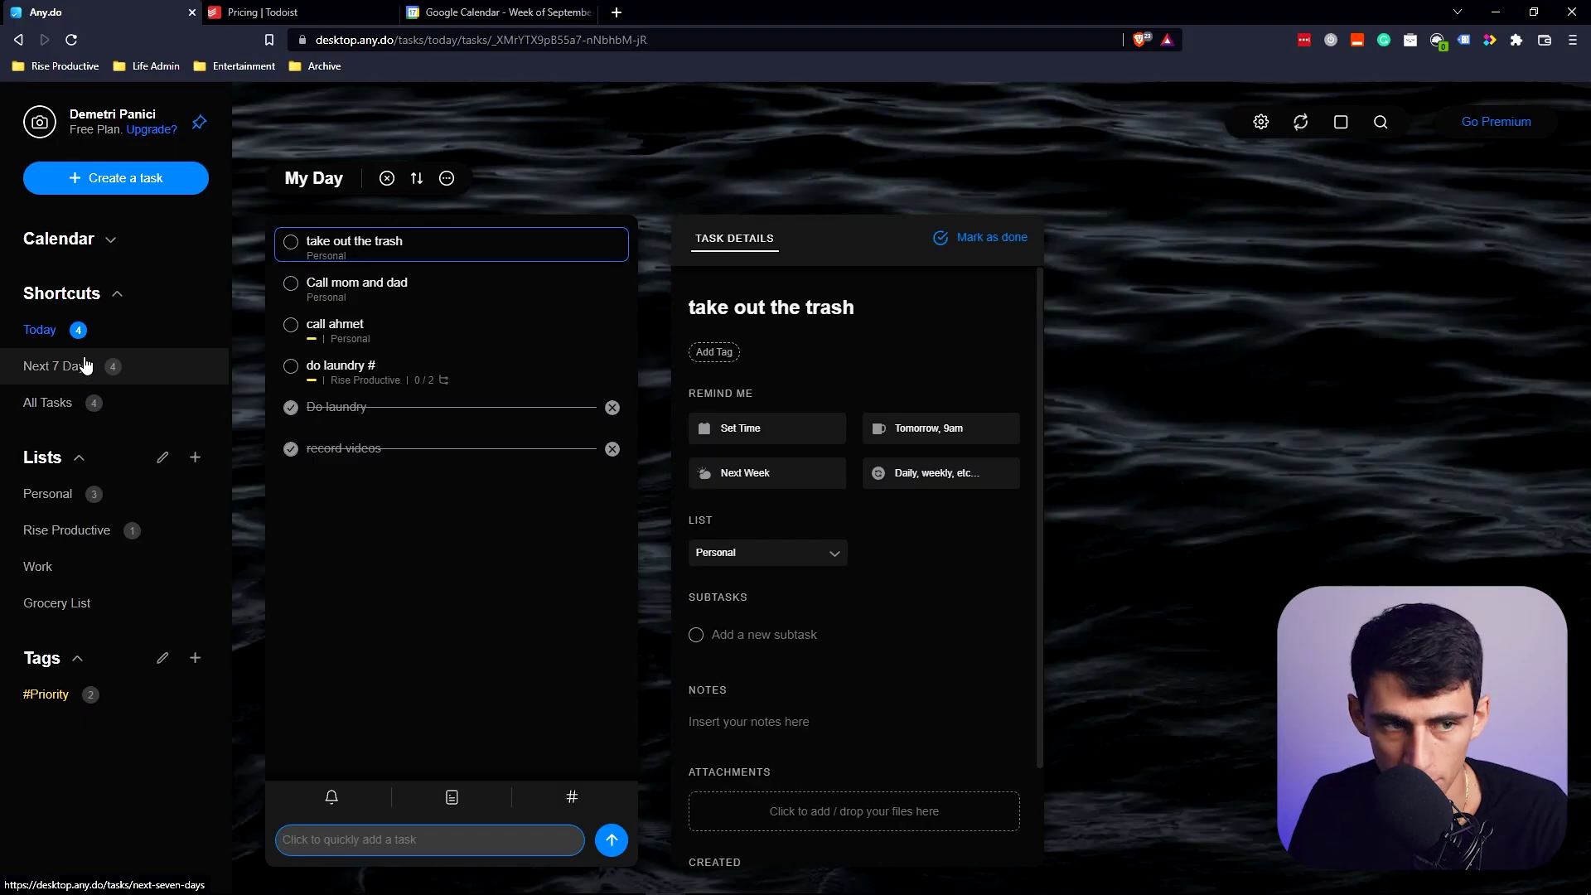
Show the September agenda, complete 'take out the trash', then delete it, Do laundry and record videos.
click(85, 364)
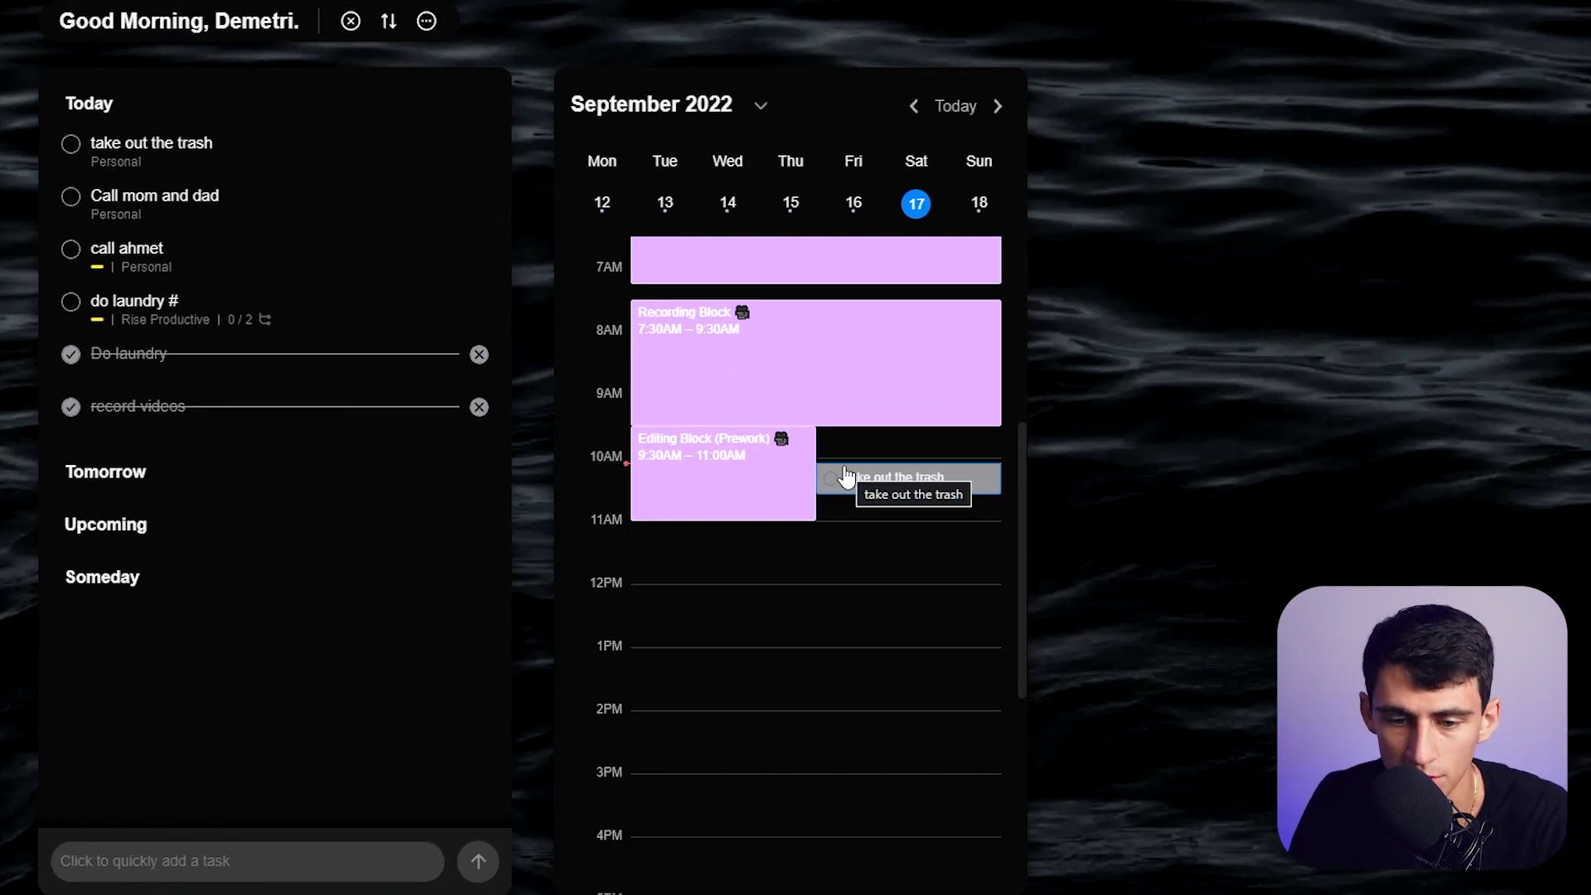
click(831, 479)
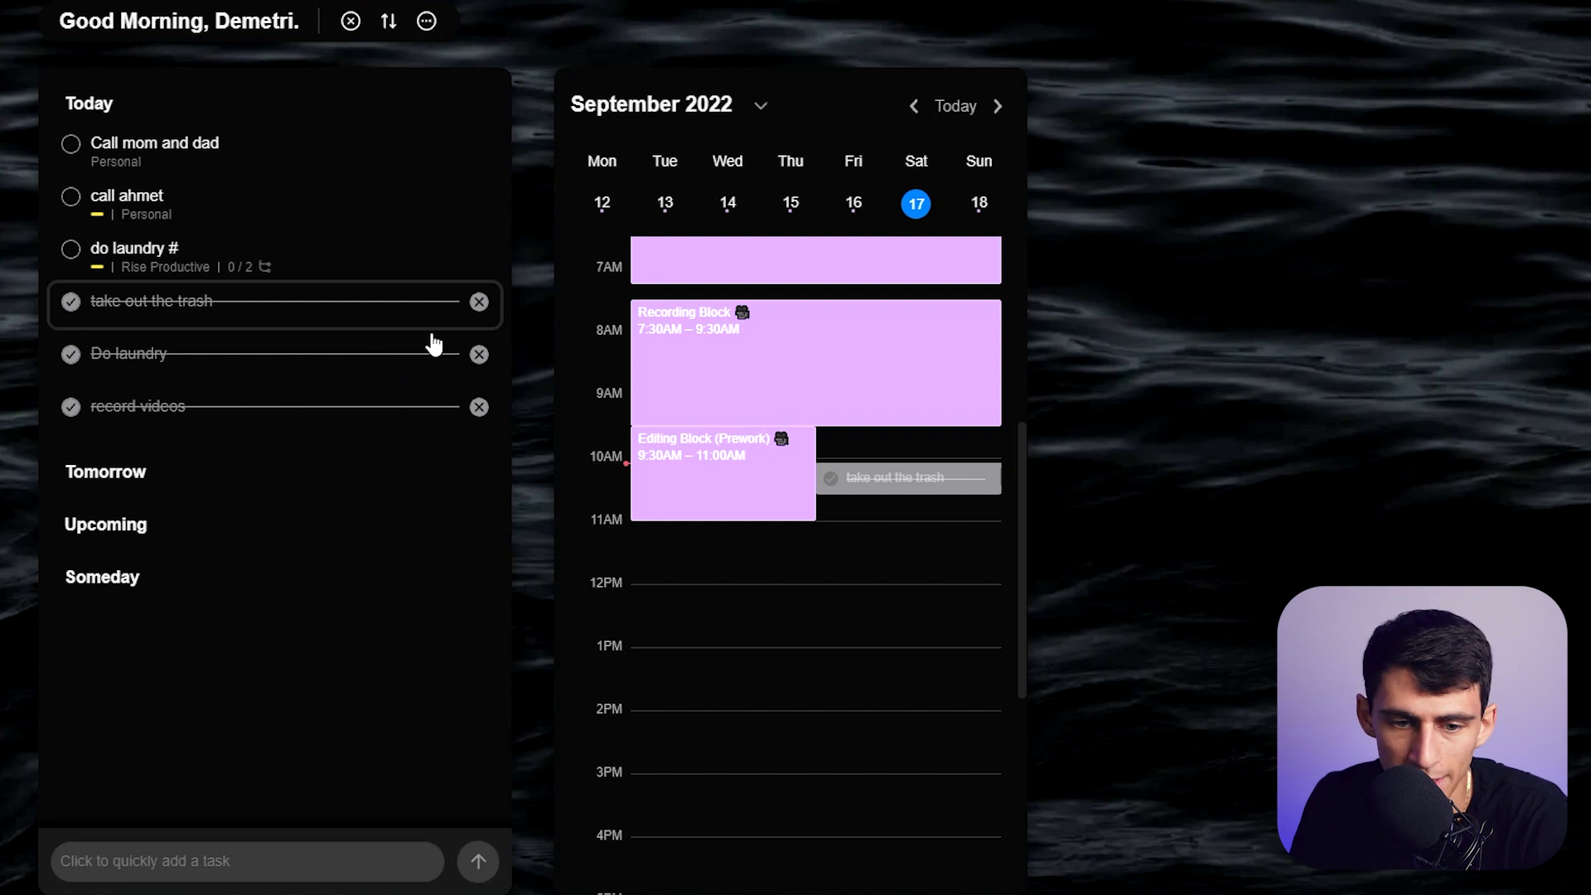
click(479, 302)
click(481, 304)
click(481, 303)
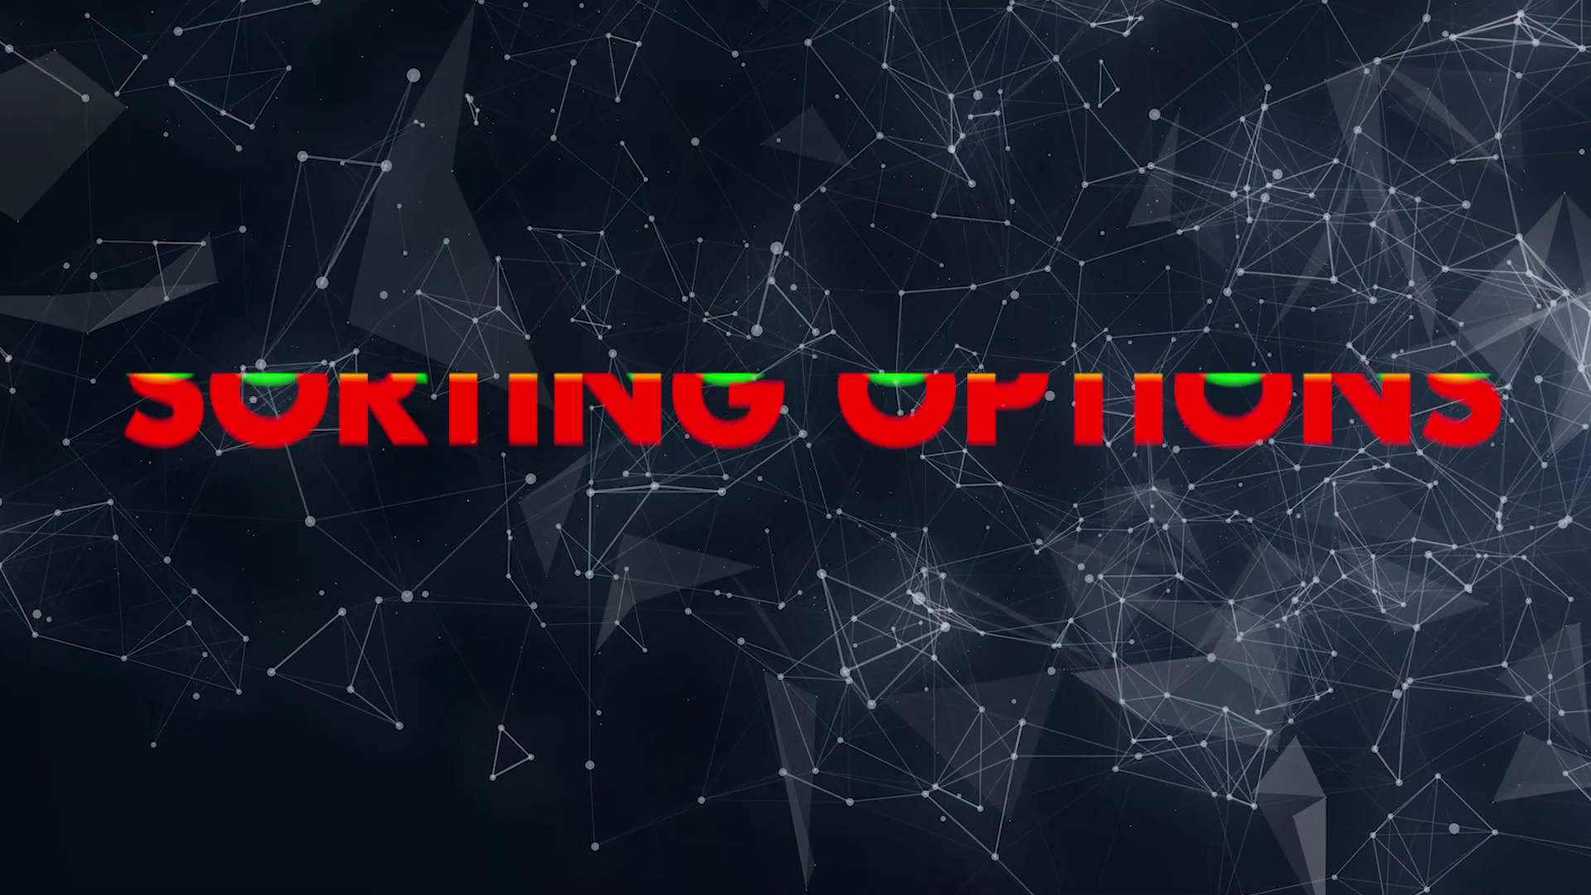
Open the sort options for the Any.do Today agenda tasks.
click(585, 92)
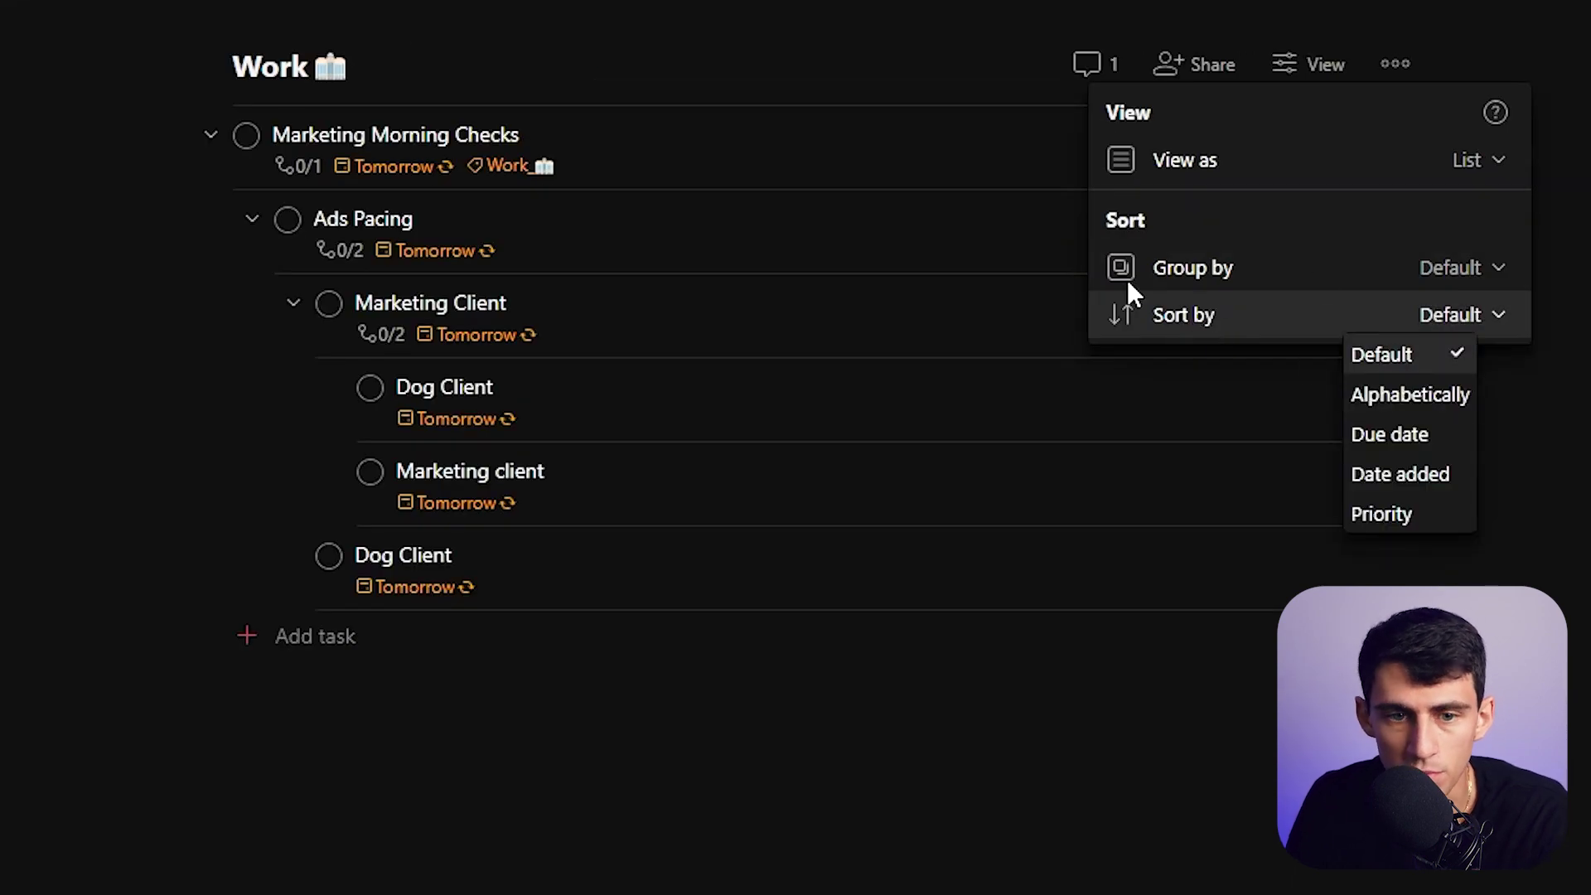
Dismiss Todoist's Work project sort choices and view options, leaving sorting at Default.
click(1143, 319)
key(Escape)
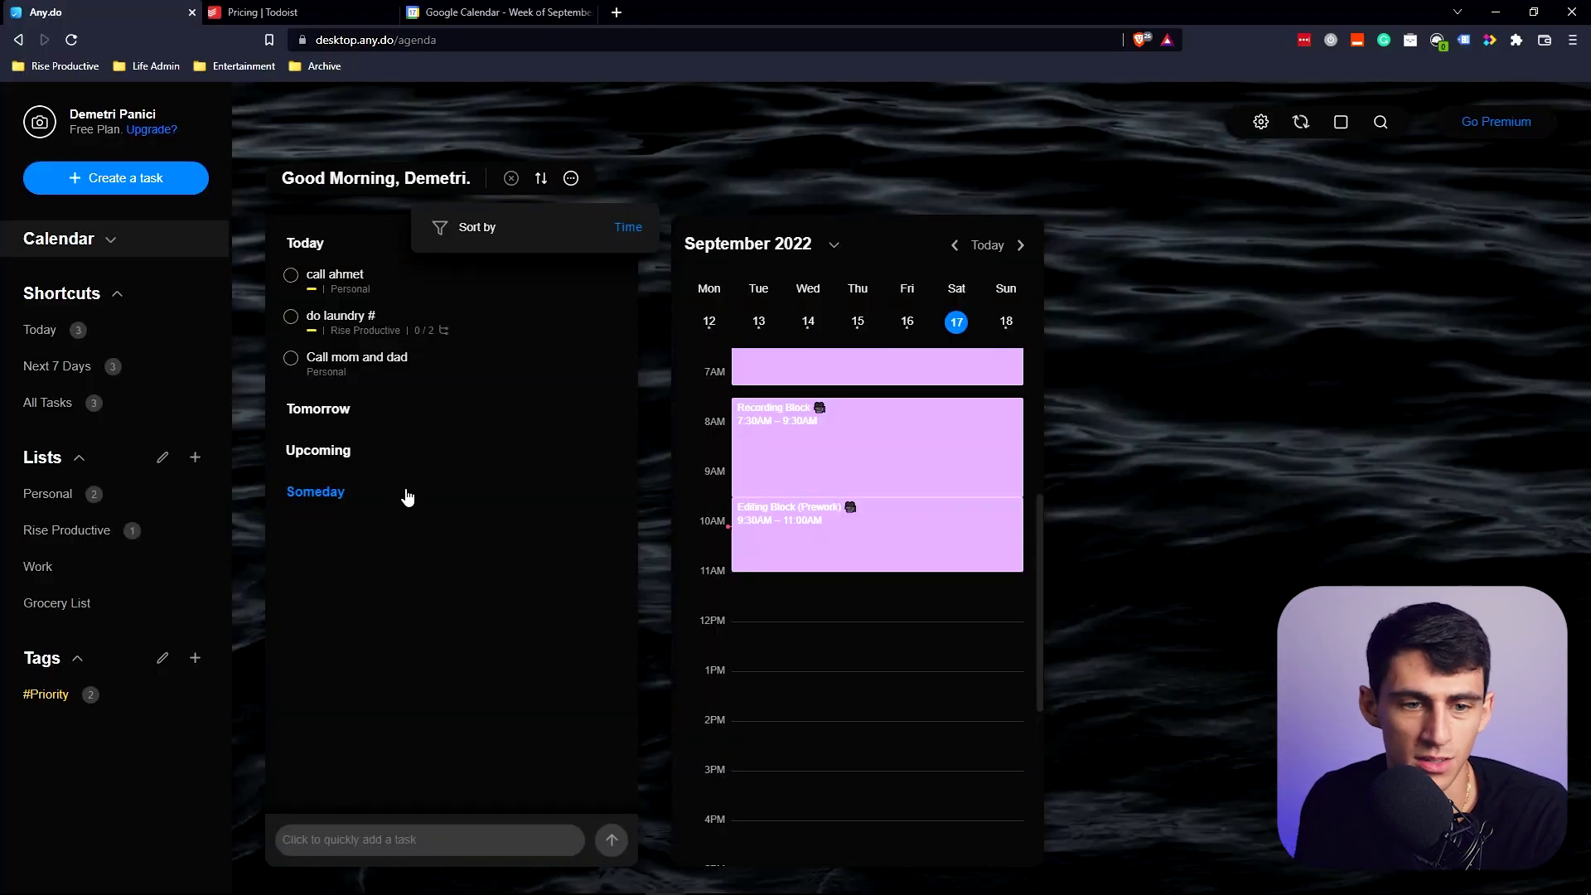
Close Any.do's sort options, then leave Integrations and close Settings.
click(521, 433)
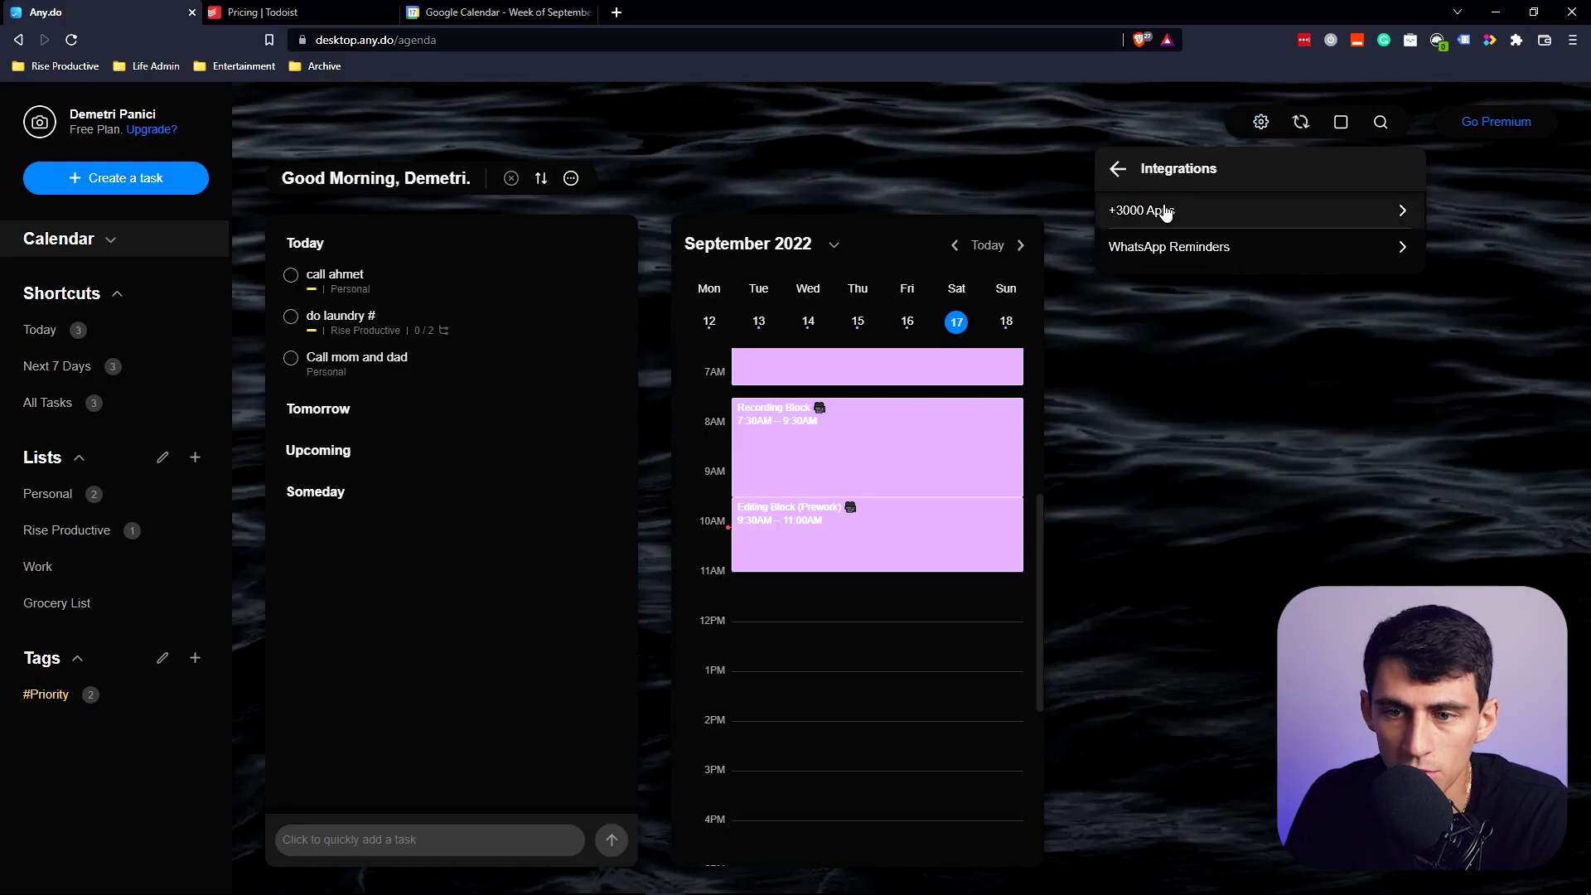
click(1117, 168)
click(913, 749)
Switch between Any.do and Todoist, ending on Todoist's Work project.
key(alt+Tab)
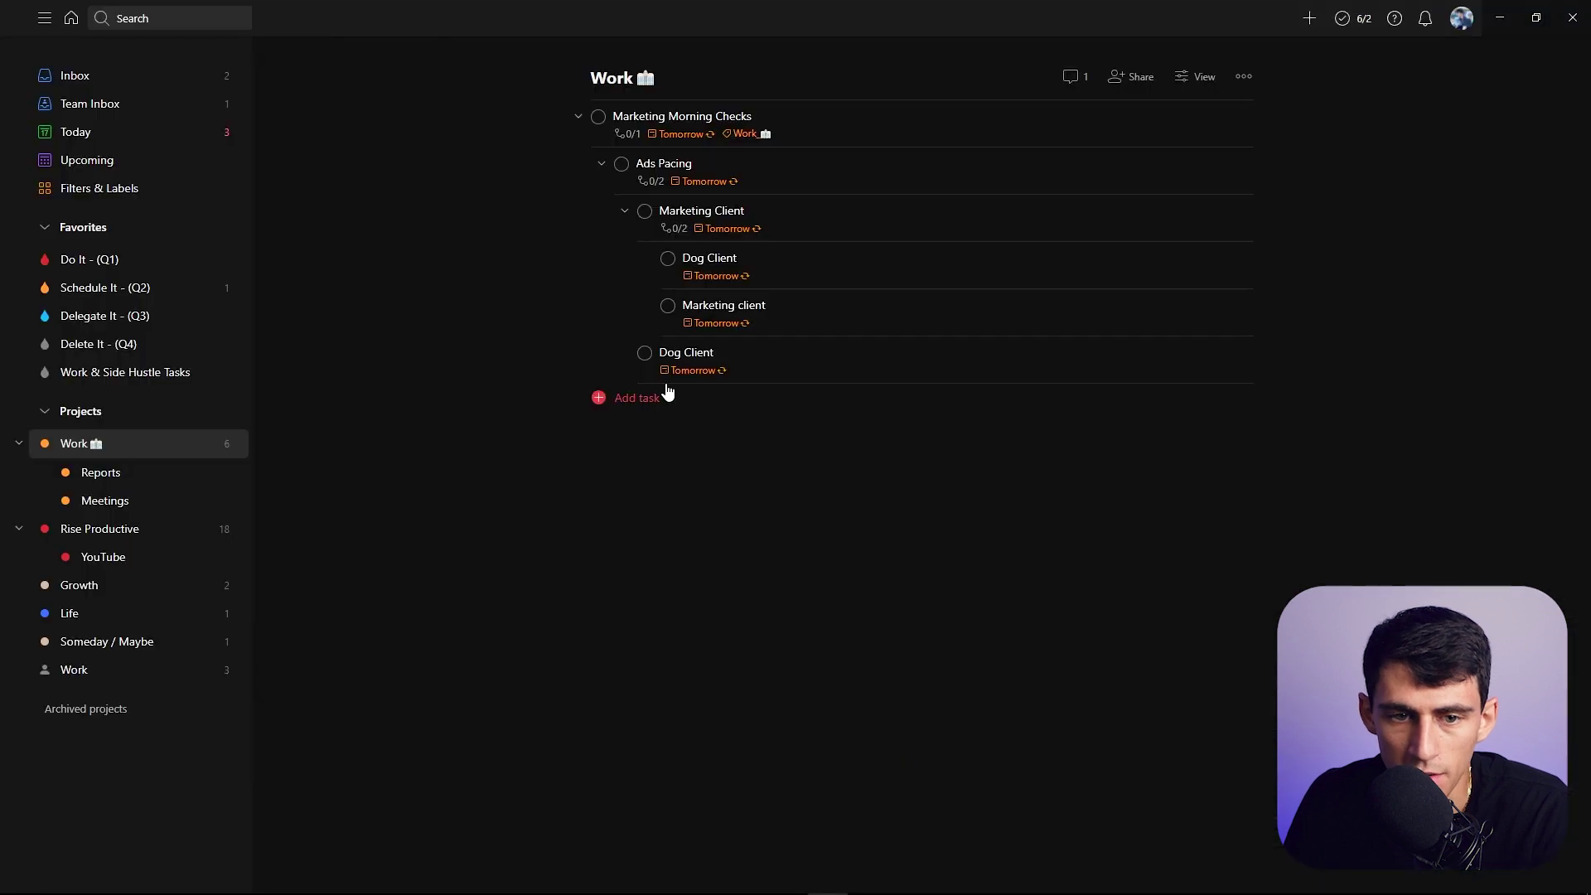
key(alt+Tab)
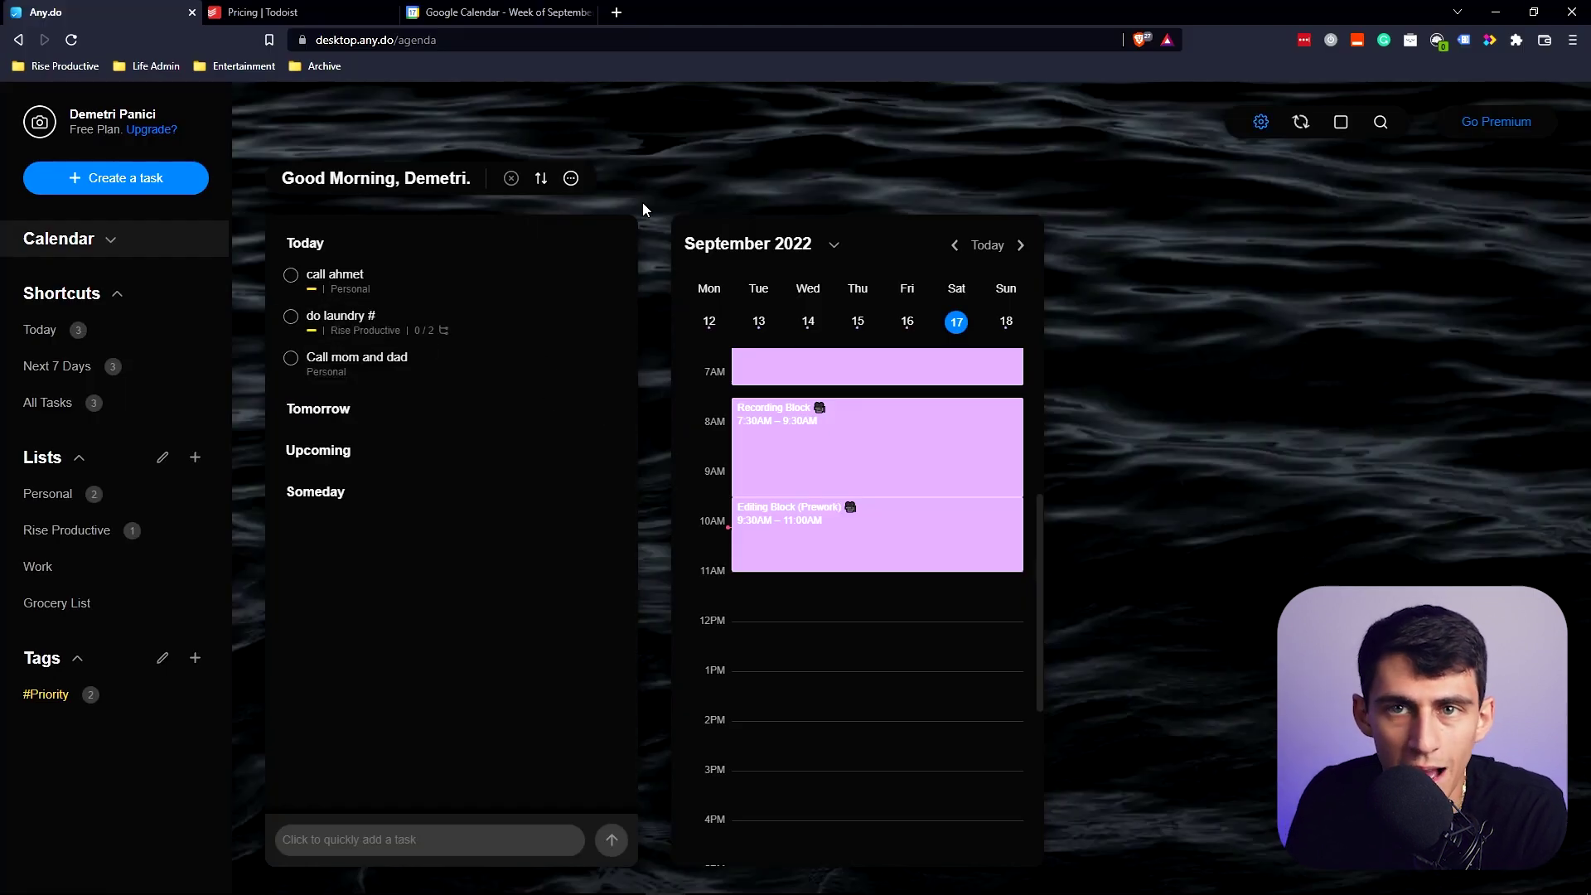
key(alt+Tab)
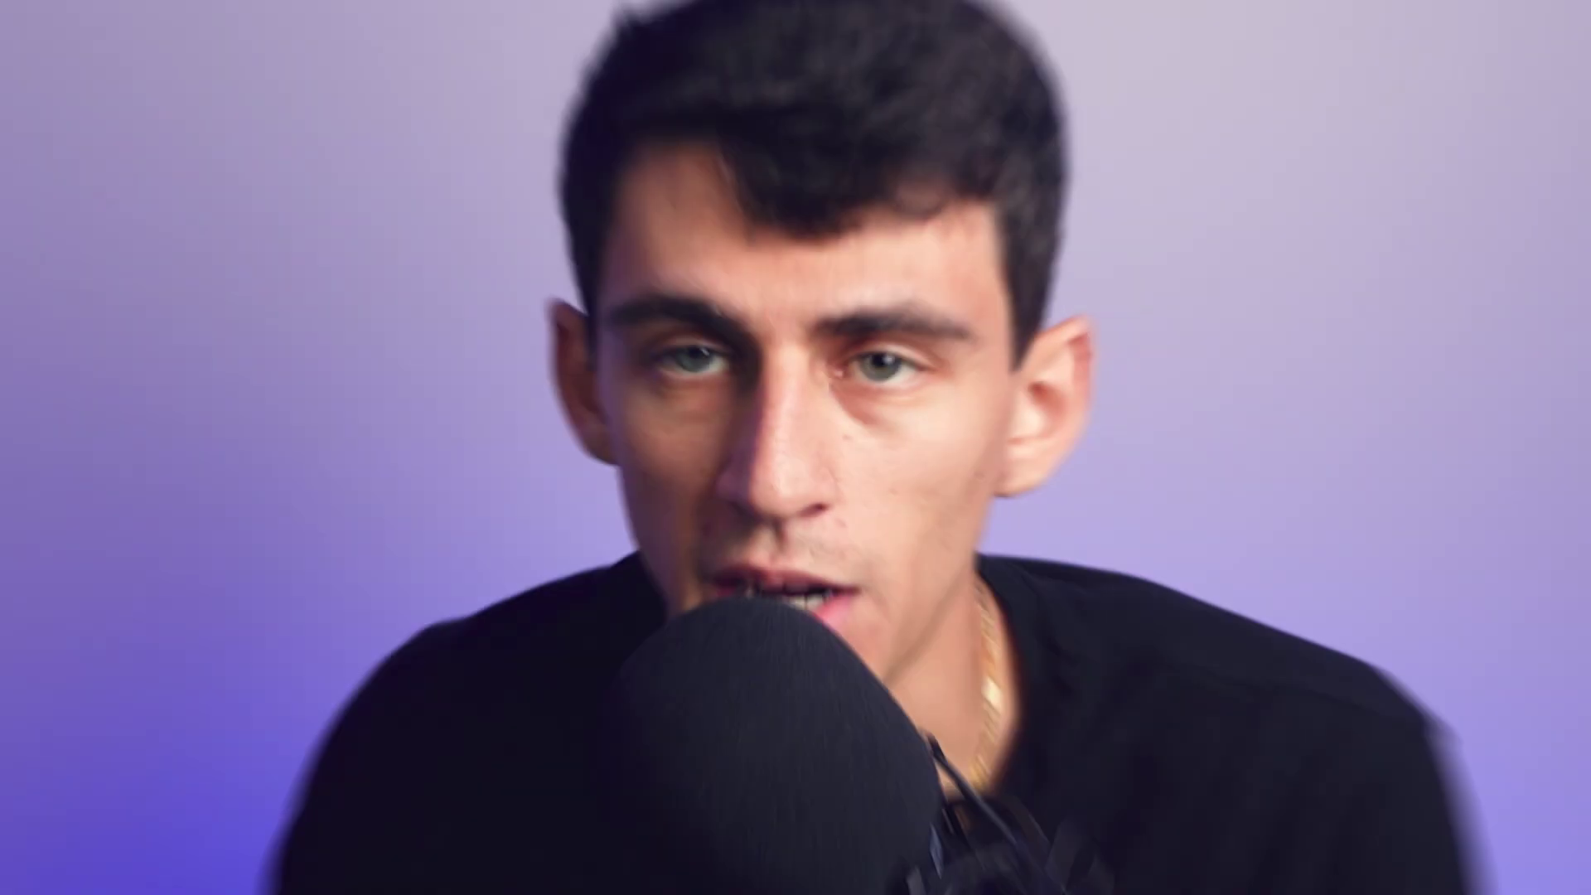